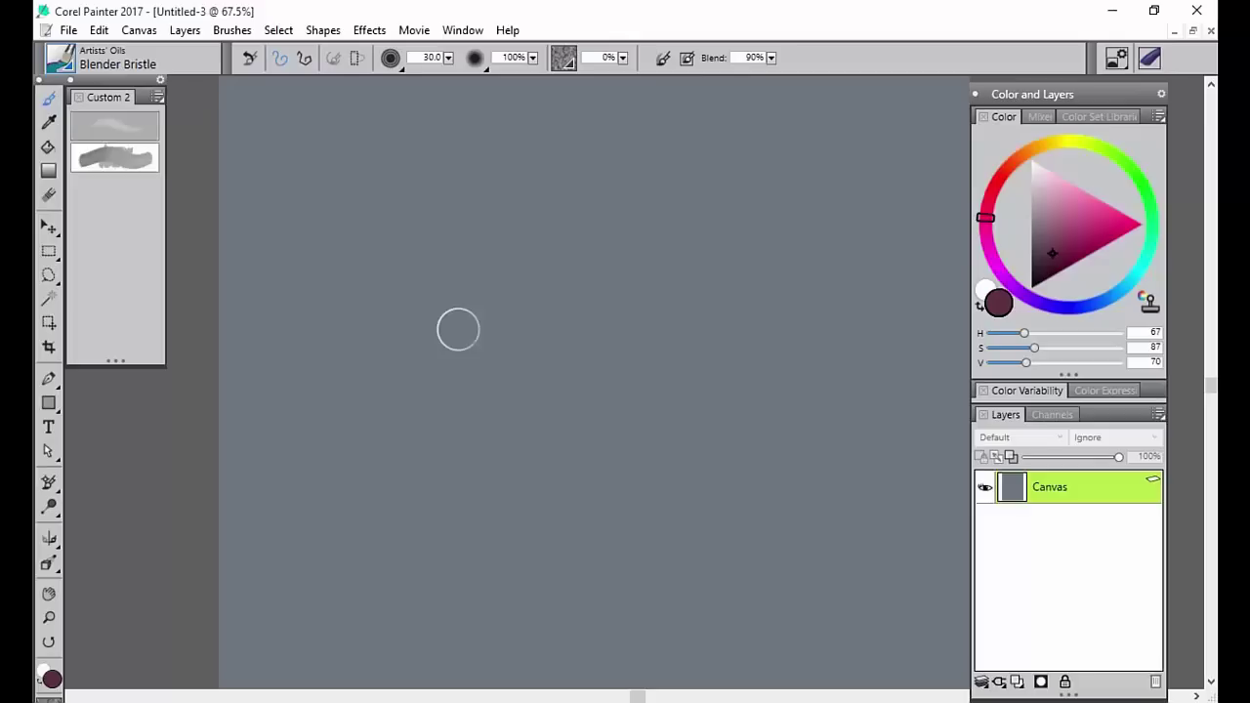
# Nudge the docked Color and Layers panel group a little to the right.
pyautogui.moveTo(1045, 97); pyautogui.dragTo(1076, 73)
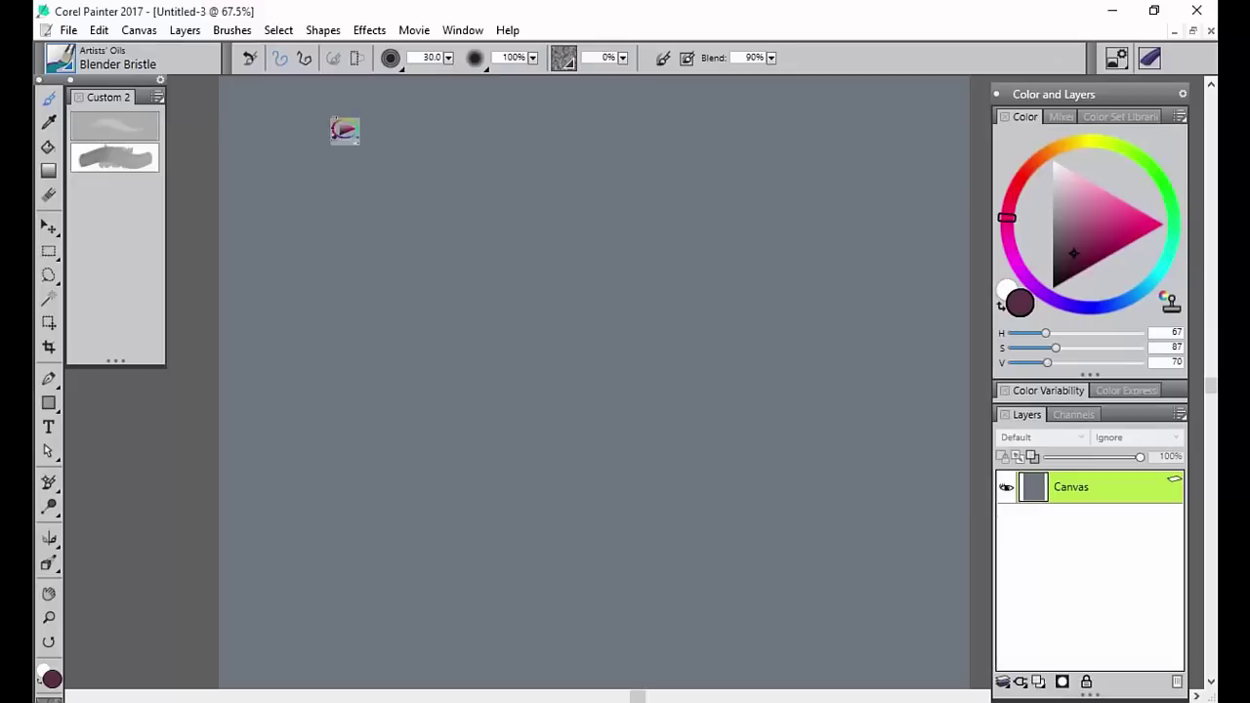
# Float Color (Ctrl+1) and Color Set Libraries (Ctrl+3), split out Mixer, and arrange them side by side.
pyautogui.hotkey('ctrl', '1')
pyautogui.hotkey('ctrl', '3')
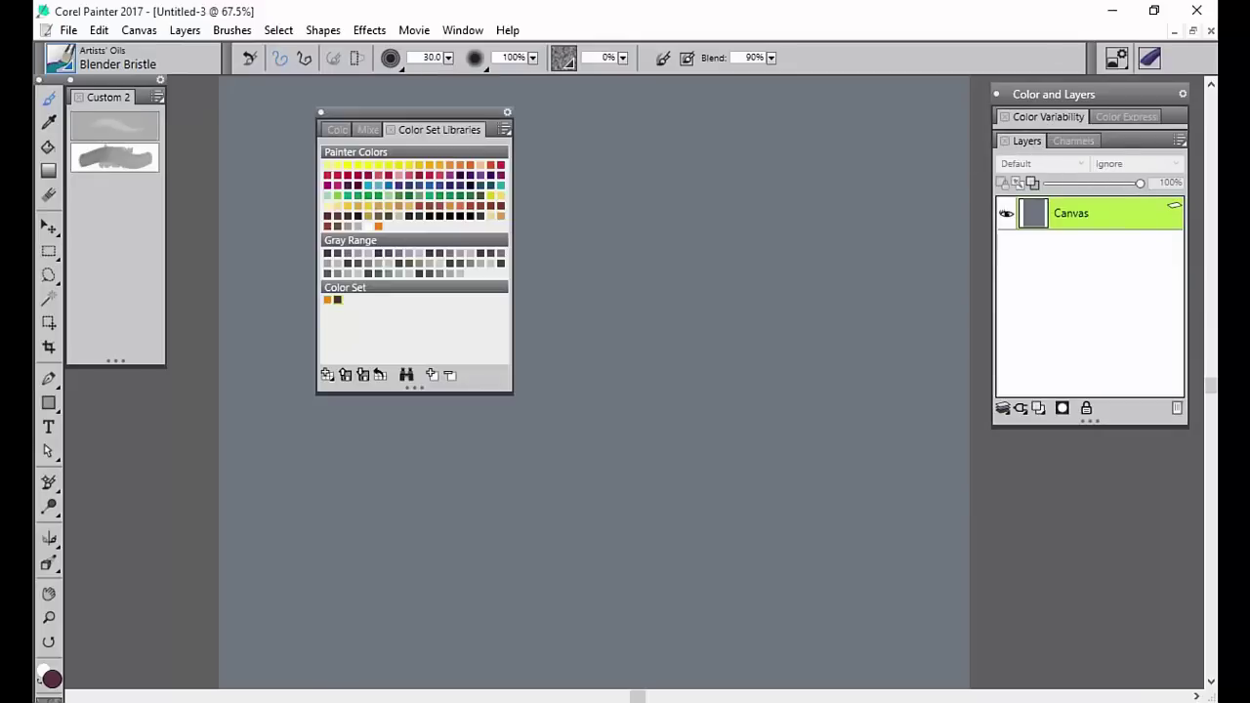
pyautogui.click(370, 130)
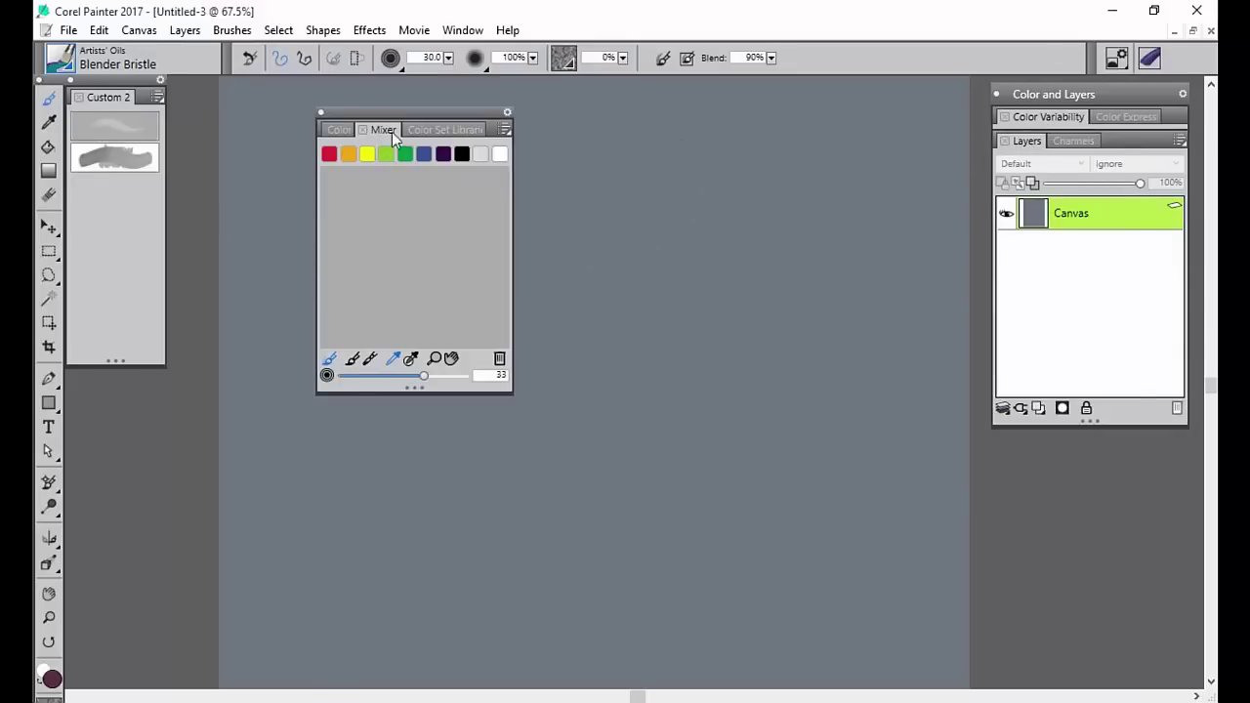
pyautogui.moveTo(392, 132); pyautogui.dragTo(532, 142)
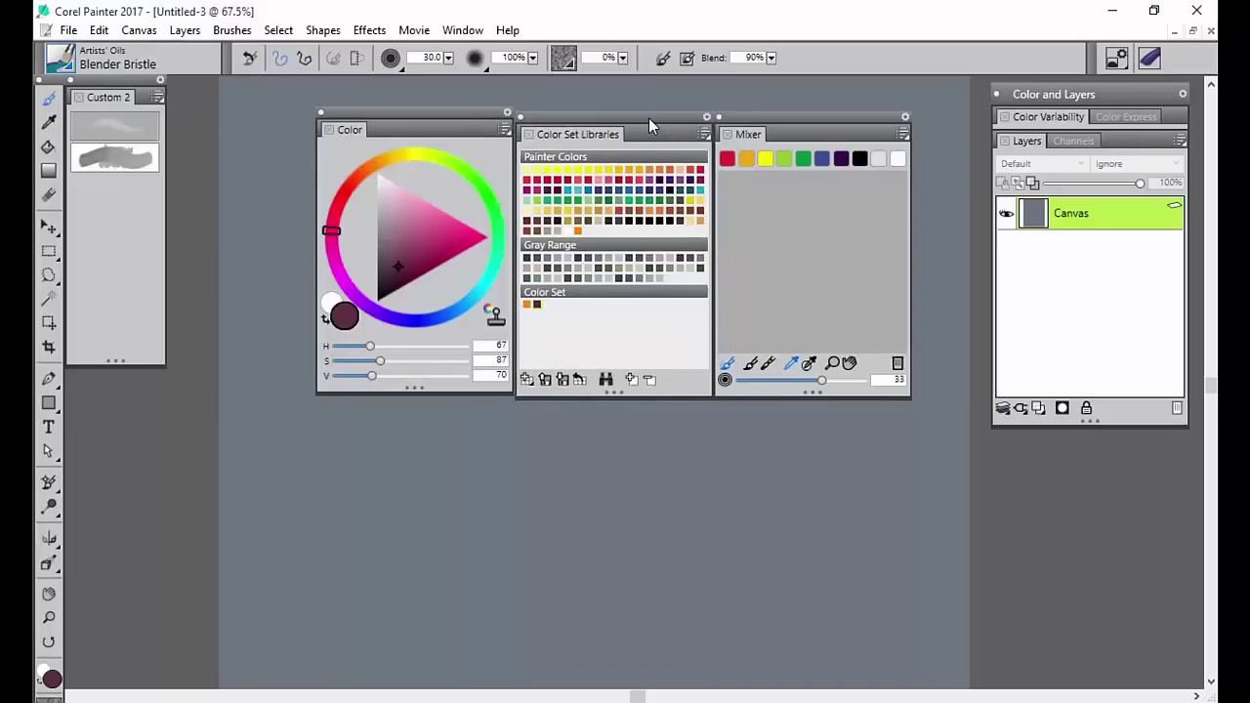
pyautogui.moveTo(462, 113); pyautogui.dragTo(448, 131)
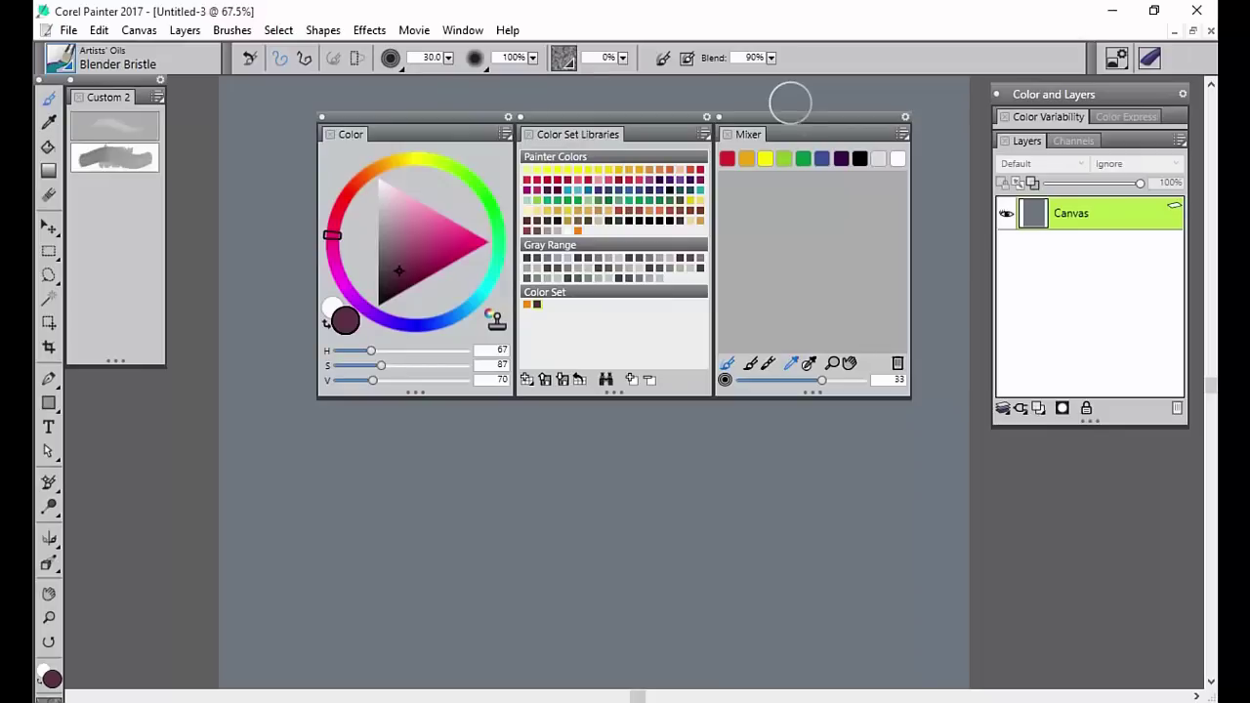
# Try yellow-green and cyan on the hue ring, then settle back on a dark red hue.
pyautogui.moveTo(343, 200)
pyautogui.mouseDown()
pyautogui.moveTo(353, 190)
pyautogui.moveTo(488, 279)
pyautogui.moveTo(365, 174)
pyautogui.moveTo(350, 202)
pyautogui.moveTo(353, 188)
pyautogui.mouseUp()
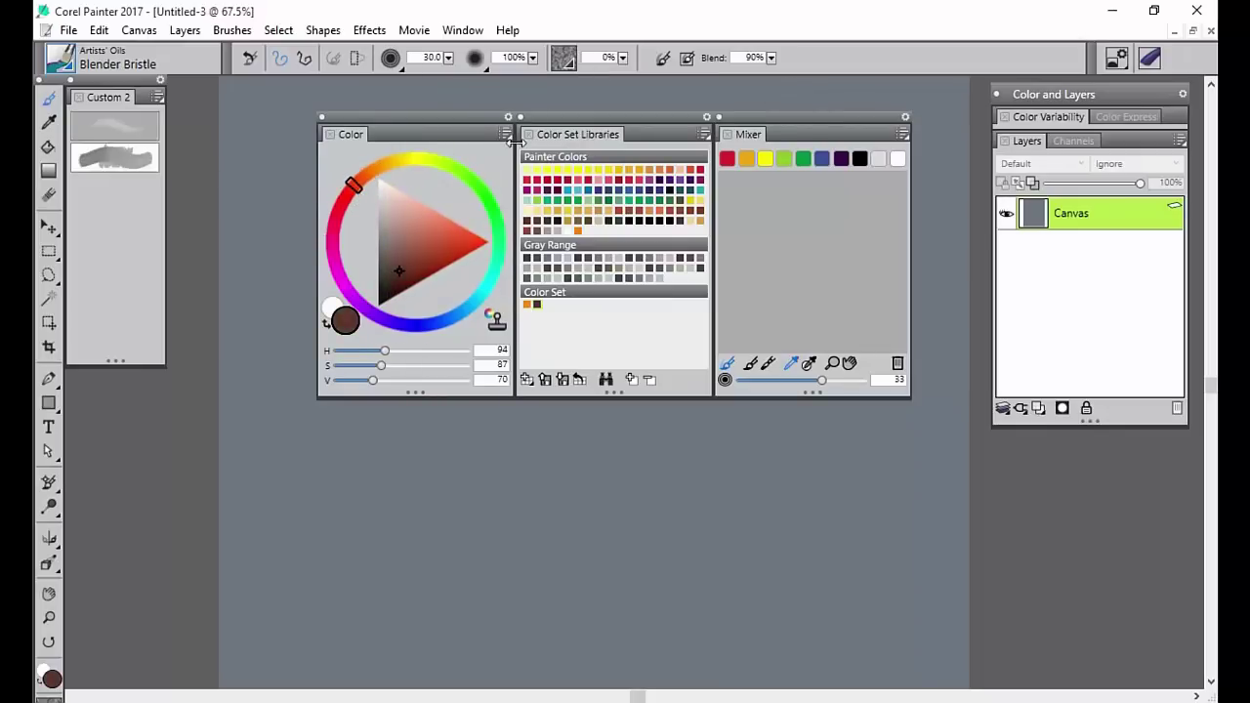
pyautogui.click(448, 165)
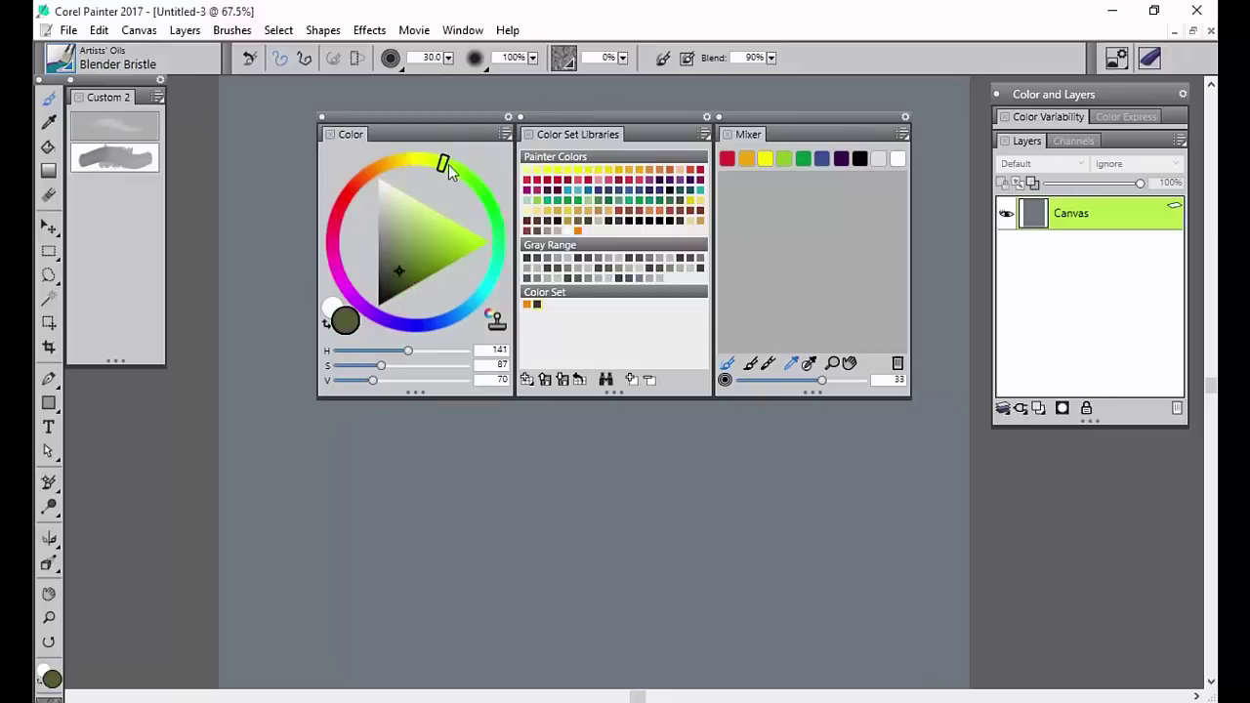
pyautogui.click(492, 278)
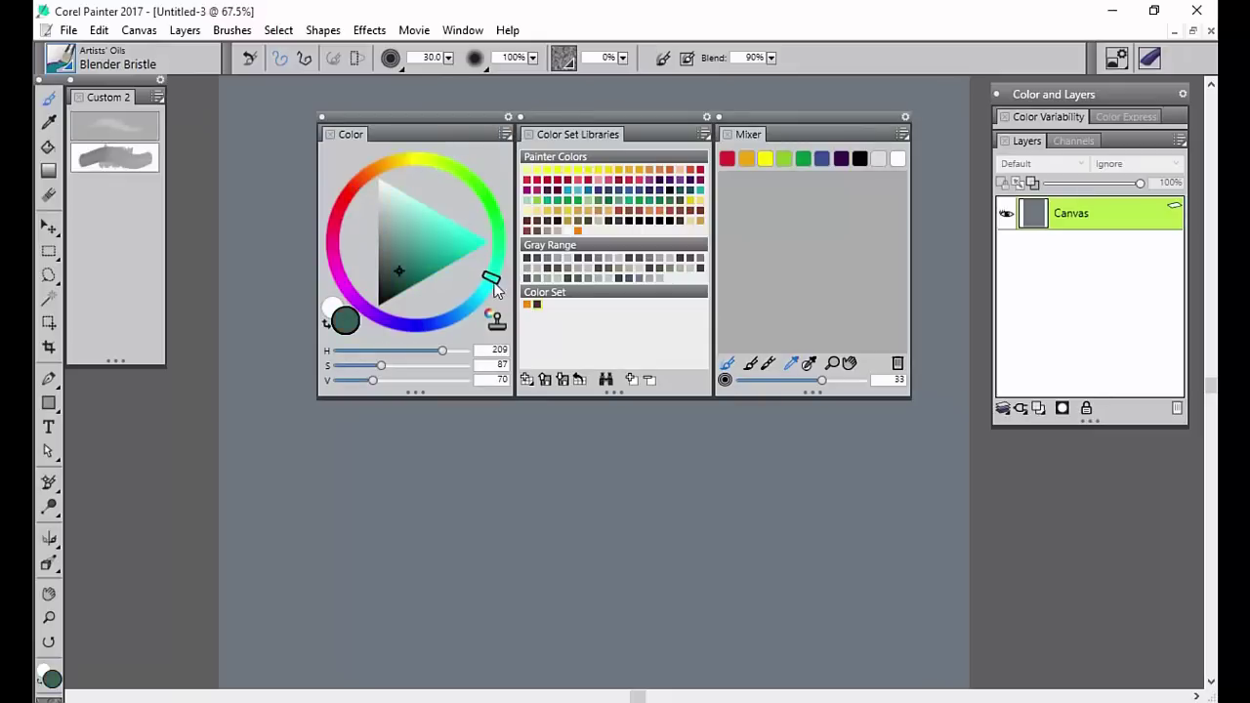
pyautogui.click(351, 187)
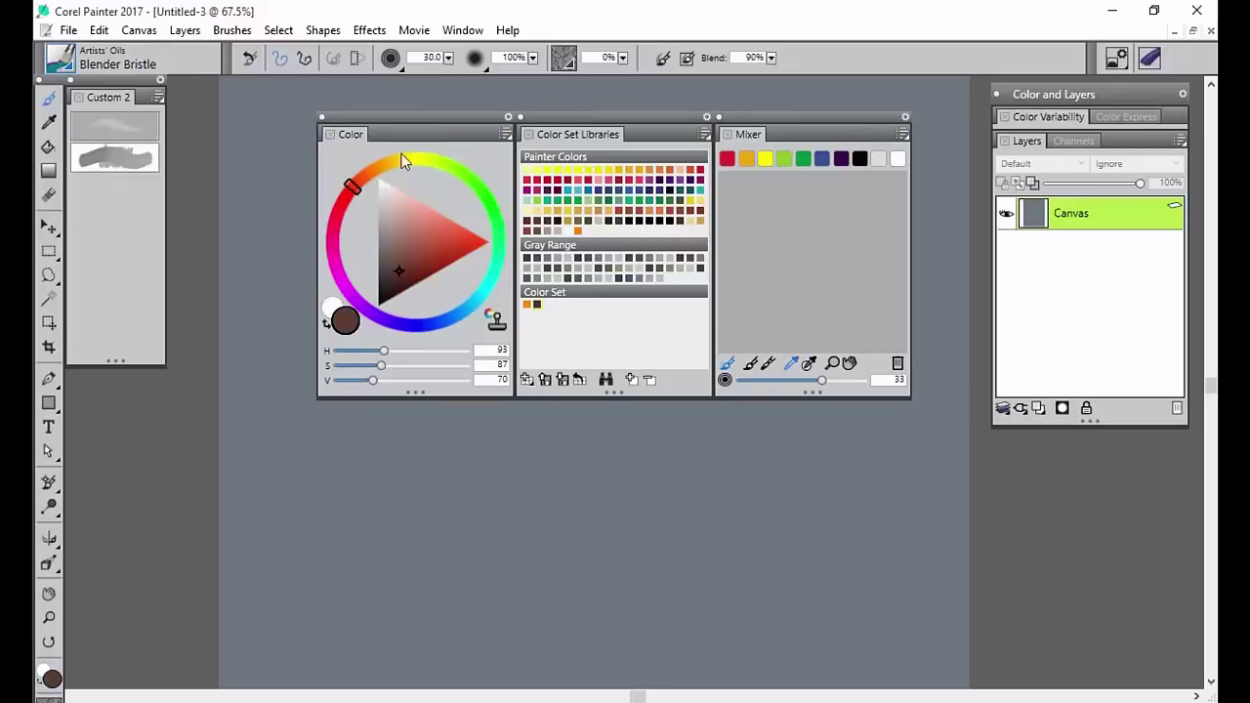
# Switch the Color panel readout to RGB, showing R 93, G 55, B 47.
pyautogui.click(505, 134)
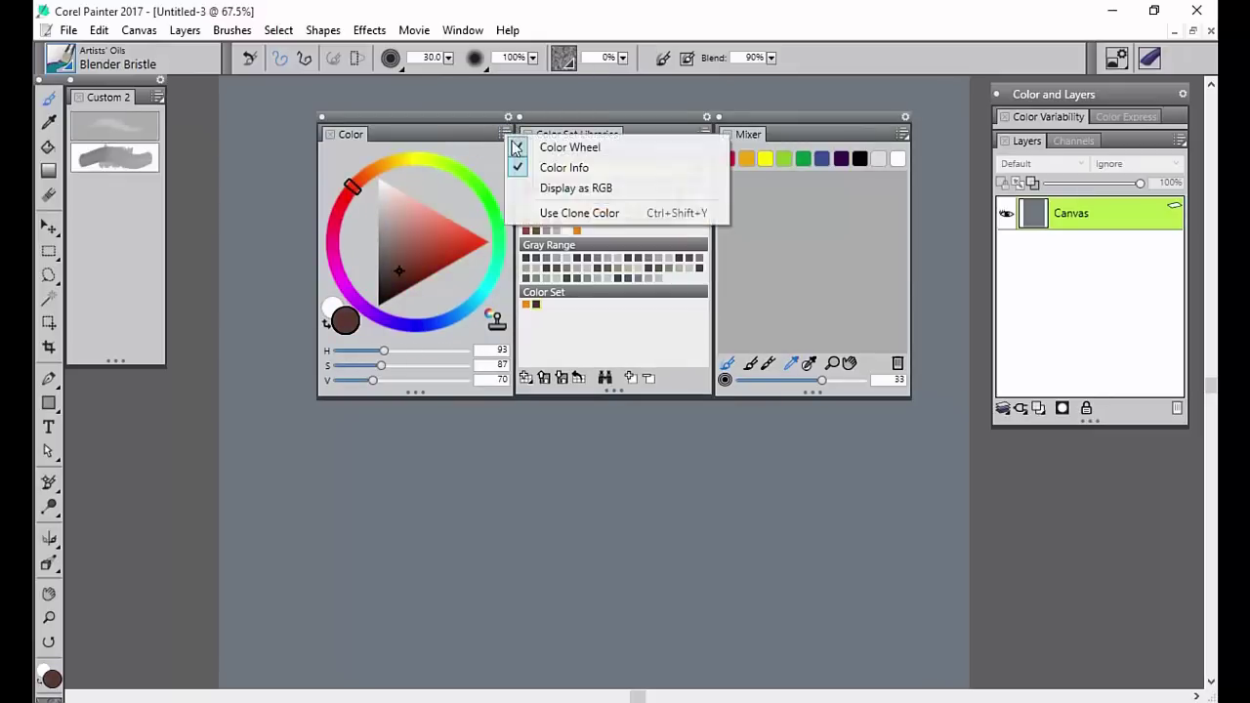
pyautogui.click(611, 186)
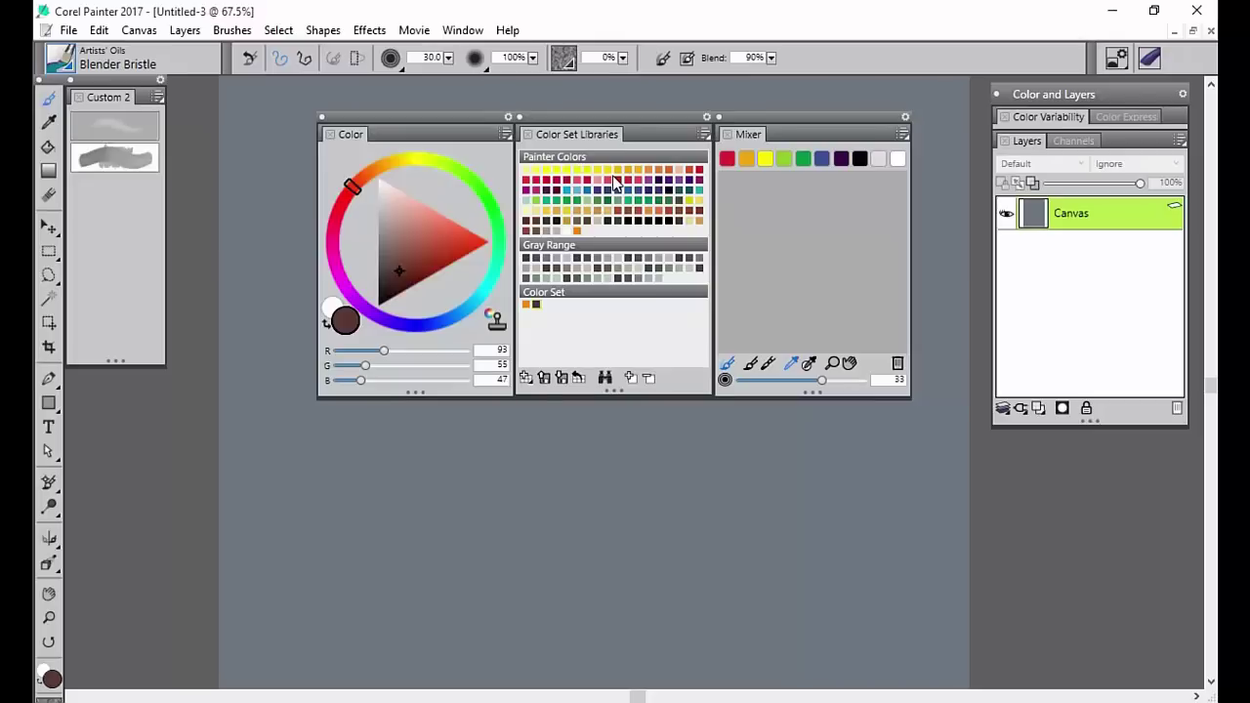
# Explore hues and raise blue to get a muted reddish brown (R 93, G 58, B 59).
pyautogui.moveTo(364, 190); pyautogui.dragTo(332, 238)
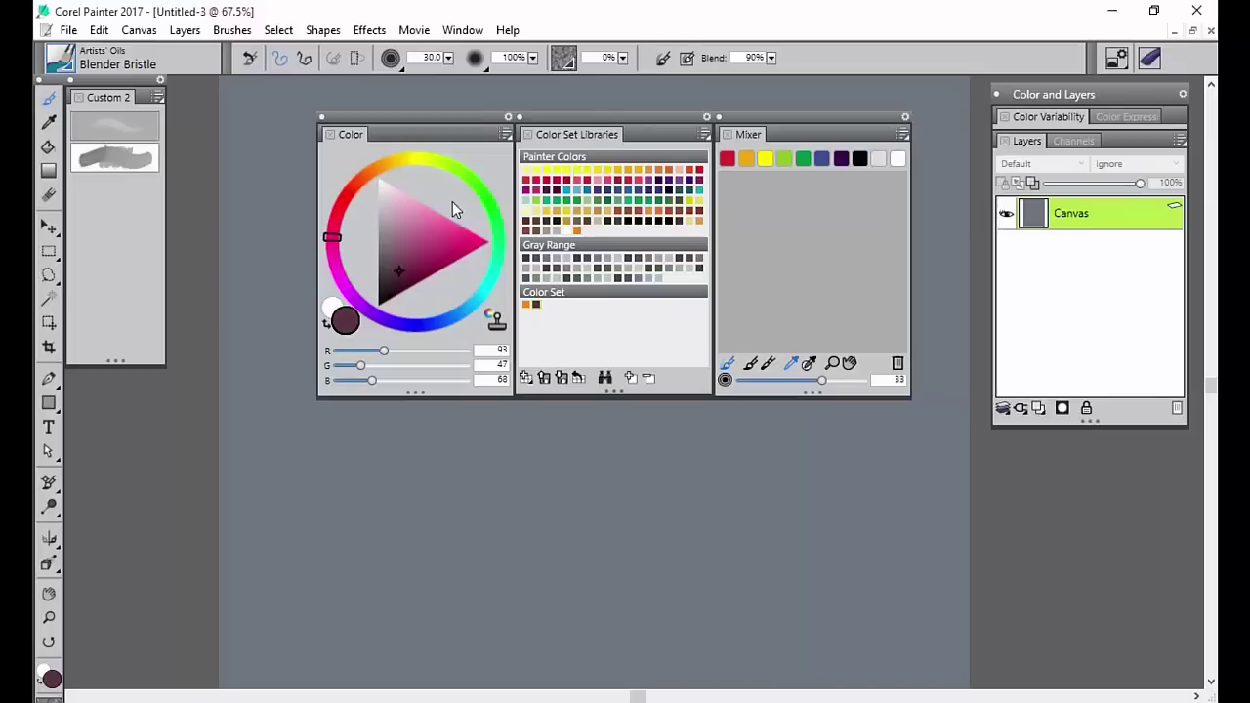
pyautogui.moveTo(502, 249)
pyautogui.mouseDown()
pyautogui.moveTo(401, 221)
pyautogui.moveTo(496, 241)
pyautogui.moveTo(435, 335)
pyautogui.moveTo(367, 158)
pyautogui.moveTo(333, 223)
pyautogui.moveTo(440, 150)
pyautogui.moveTo(358, 174)
pyautogui.moveTo(347, 194)
pyautogui.mouseUp()
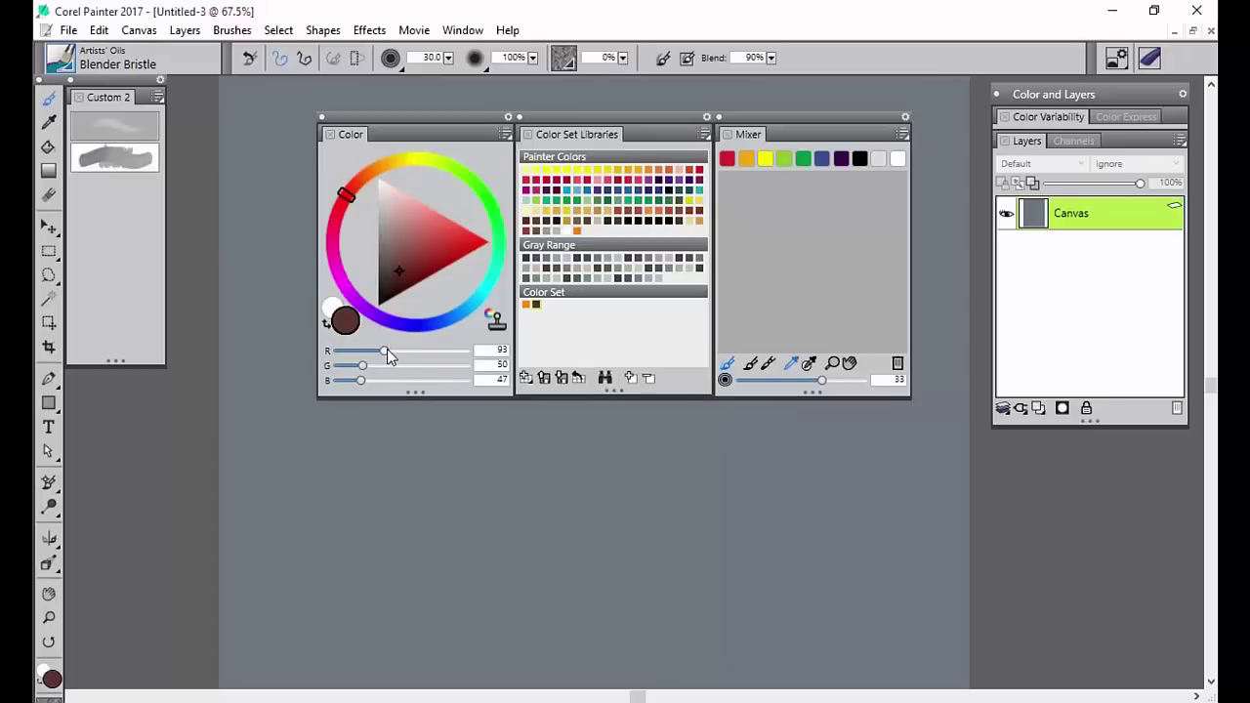
pyautogui.moveTo(361, 380)
pyautogui.mouseDown()
pyautogui.moveTo(374, 381)
pyautogui.moveTo(366, 366)
pyautogui.mouseUp()
pyautogui.click(506, 134)
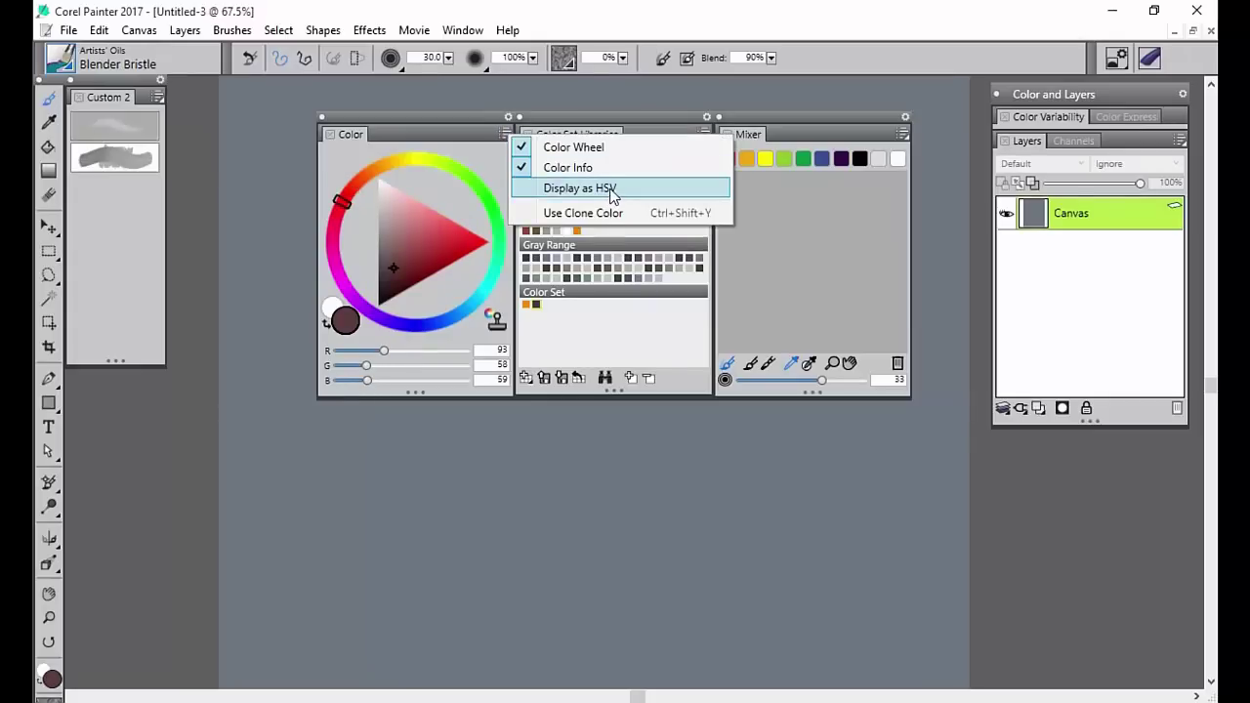
# Return the readout to HSV and paint a stroke in a light muted pink.
pyautogui.click(612, 193)
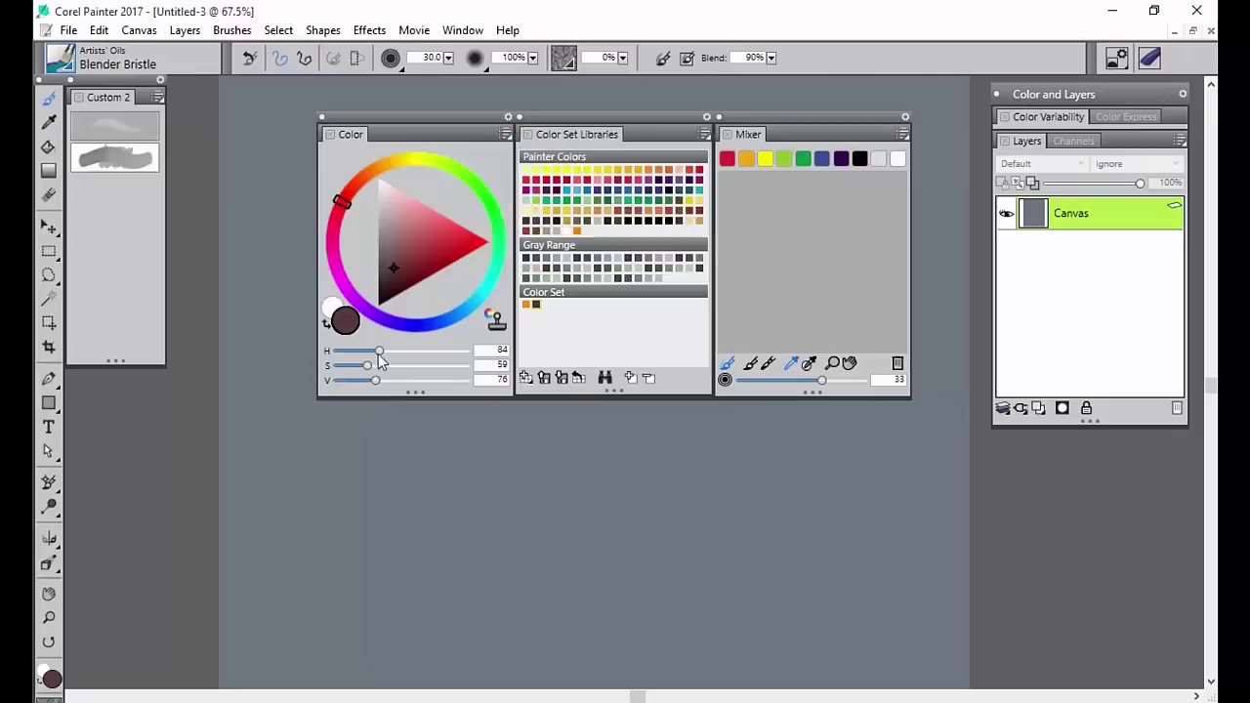
pyautogui.click(397, 241)
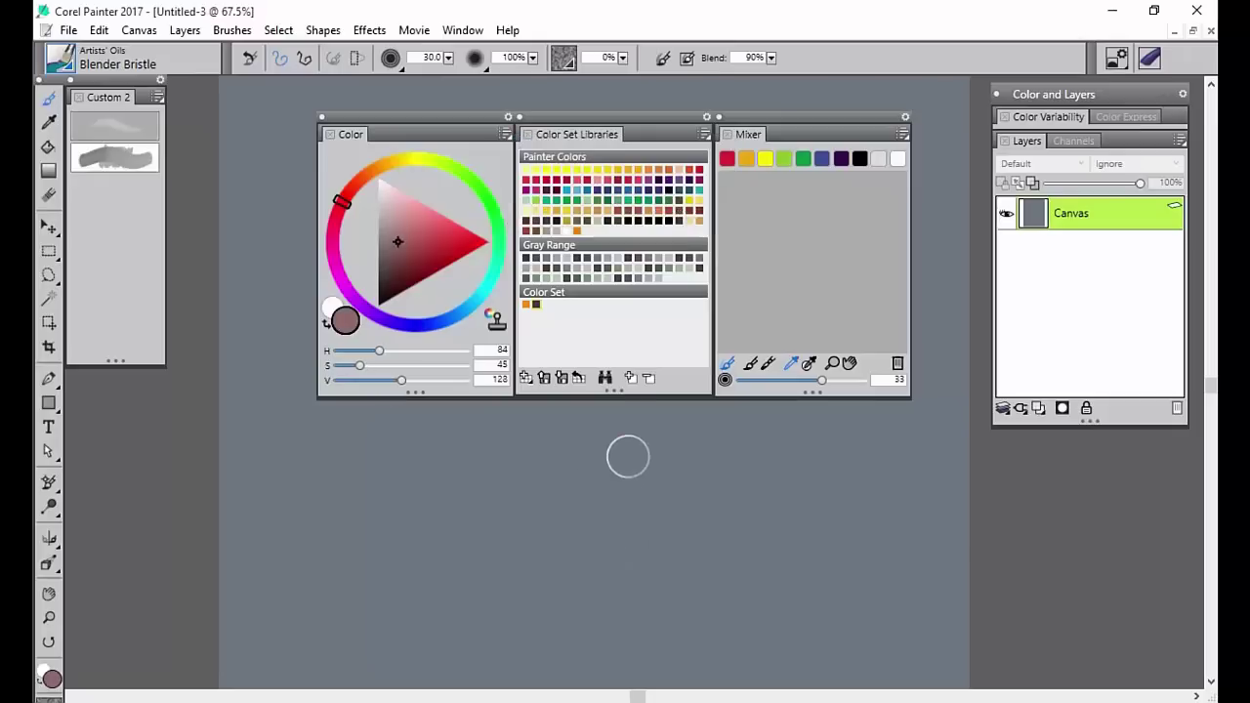
pyautogui.moveTo(625, 454)
pyautogui.mouseDown()
pyautogui.moveTo(598, 535)
pyautogui.moveTo(633, 550)
pyautogui.moveTo(608, 494)
pyautogui.mouseUp()
# Build a red oil blob, then lower saturation and add paler red to its right side.
pyautogui.click(442, 229)
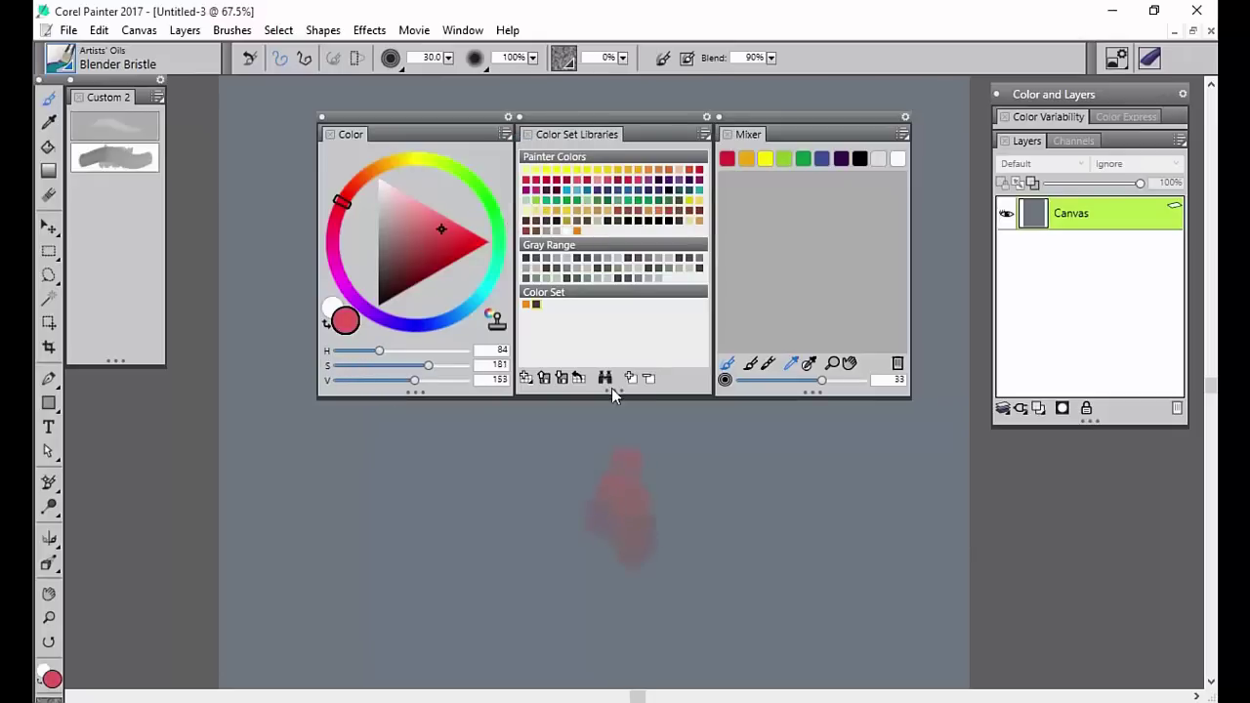
pyautogui.moveTo(657, 536)
pyautogui.mouseDown()
pyautogui.moveTo(648, 502)
pyautogui.moveTo(672, 490)
pyautogui.moveTo(638, 521)
pyautogui.moveTo(682, 564)
pyautogui.moveTo(628, 563)
pyautogui.mouseUp()
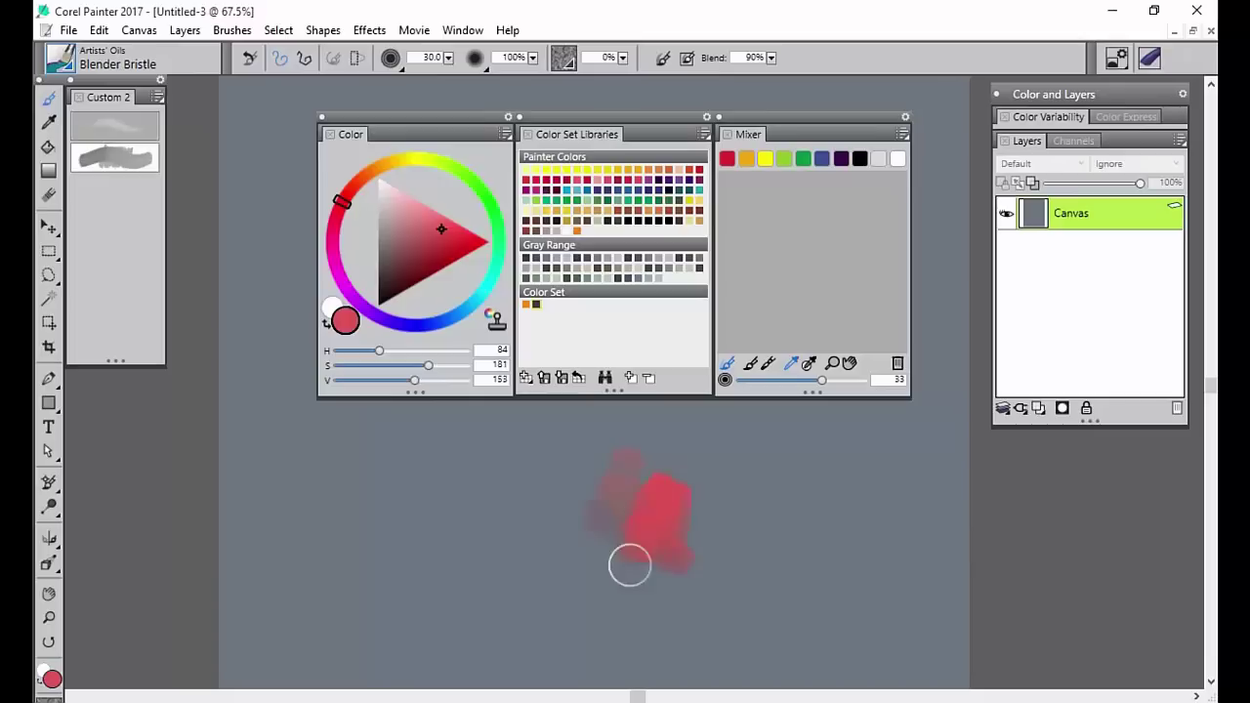
pyautogui.moveTo(596, 518); pyautogui.dragTo(656, 496)
pyautogui.moveTo(683, 513)
pyautogui.mouseDown()
pyautogui.moveTo(679, 555)
pyautogui.moveTo(721, 542)
pyautogui.moveTo(715, 566)
pyautogui.moveTo(675, 537)
pyautogui.moveTo(720, 523)
pyautogui.moveTo(734, 482)
pyautogui.moveTo(737, 526)
pyautogui.mouseUp()
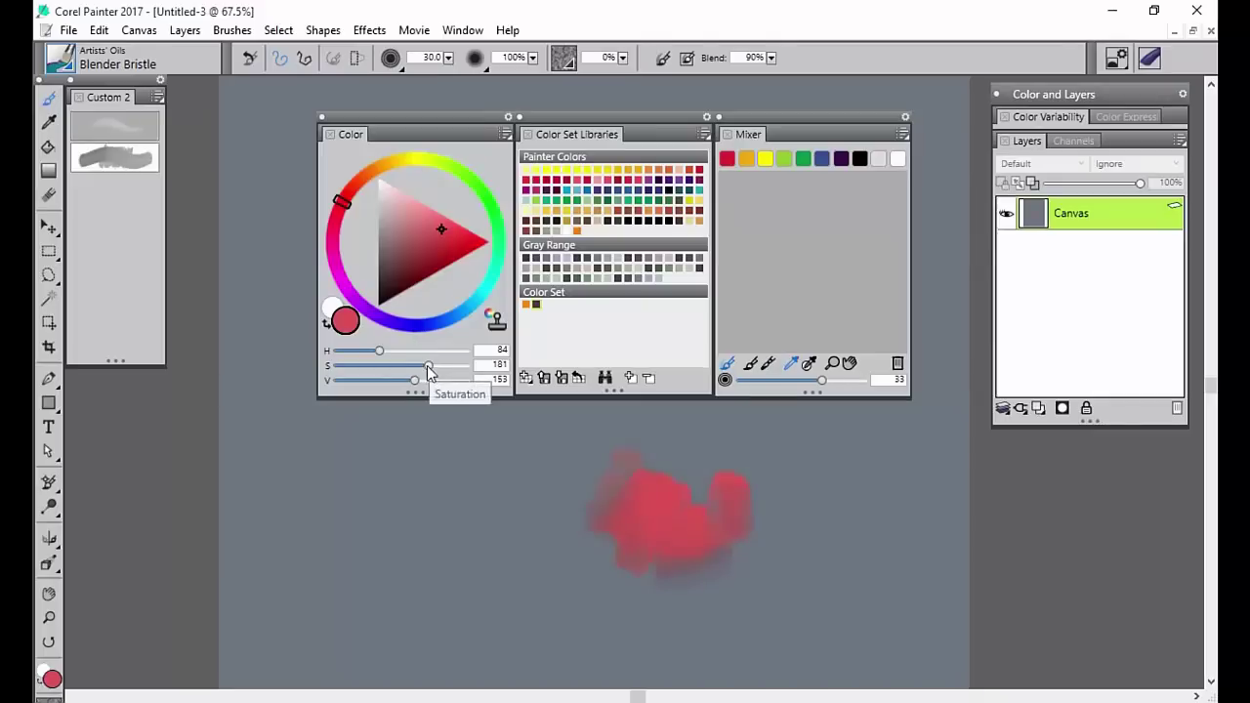
pyautogui.moveTo(427, 365); pyautogui.dragTo(401, 368)
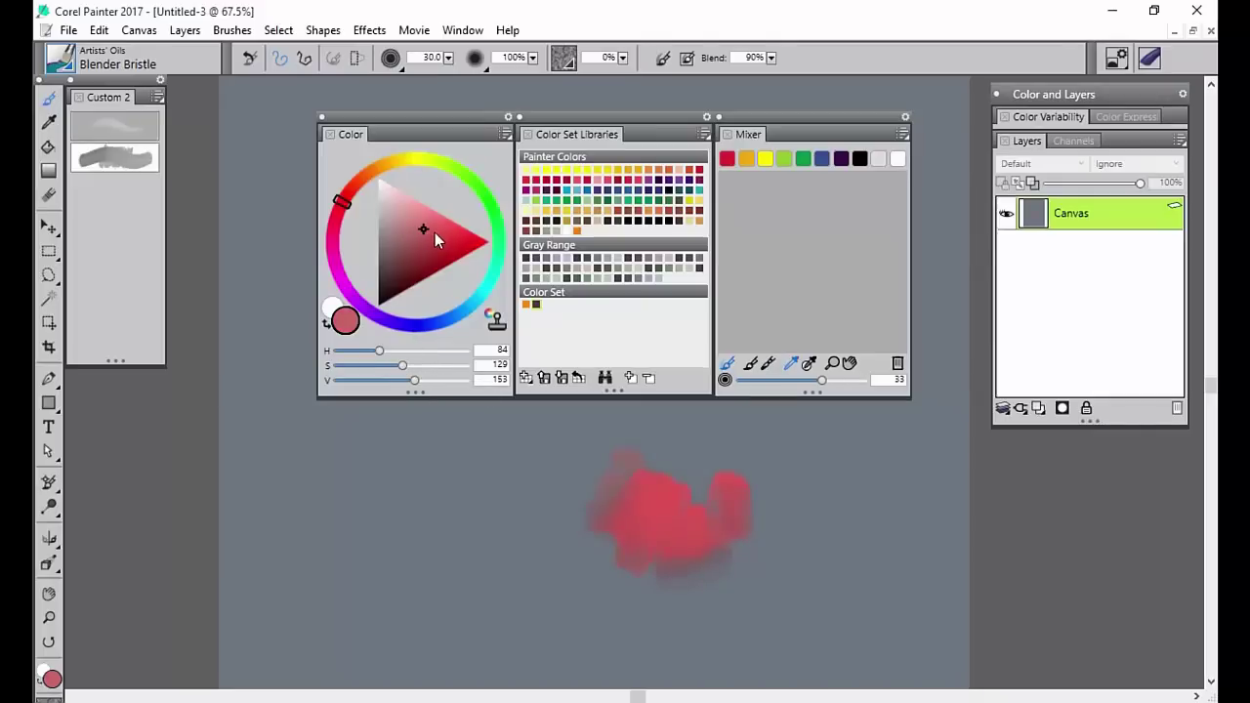
pyautogui.moveTo(748, 502)
pyautogui.mouseDown()
pyautogui.moveTo(782, 514)
pyautogui.moveTo(779, 526)
pyautogui.moveTo(772, 480)
pyautogui.moveTo(721, 505)
pyautogui.moveTo(696, 480)
pyautogui.moveTo(657, 473)
pyautogui.moveTo(722, 471)
pyautogui.moveTo(726, 498)
pyautogui.moveTo(768, 472)
pyautogui.moveTo(770, 493)
pyautogui.moveTo(740, 527)
pyautogui.mouseUp()
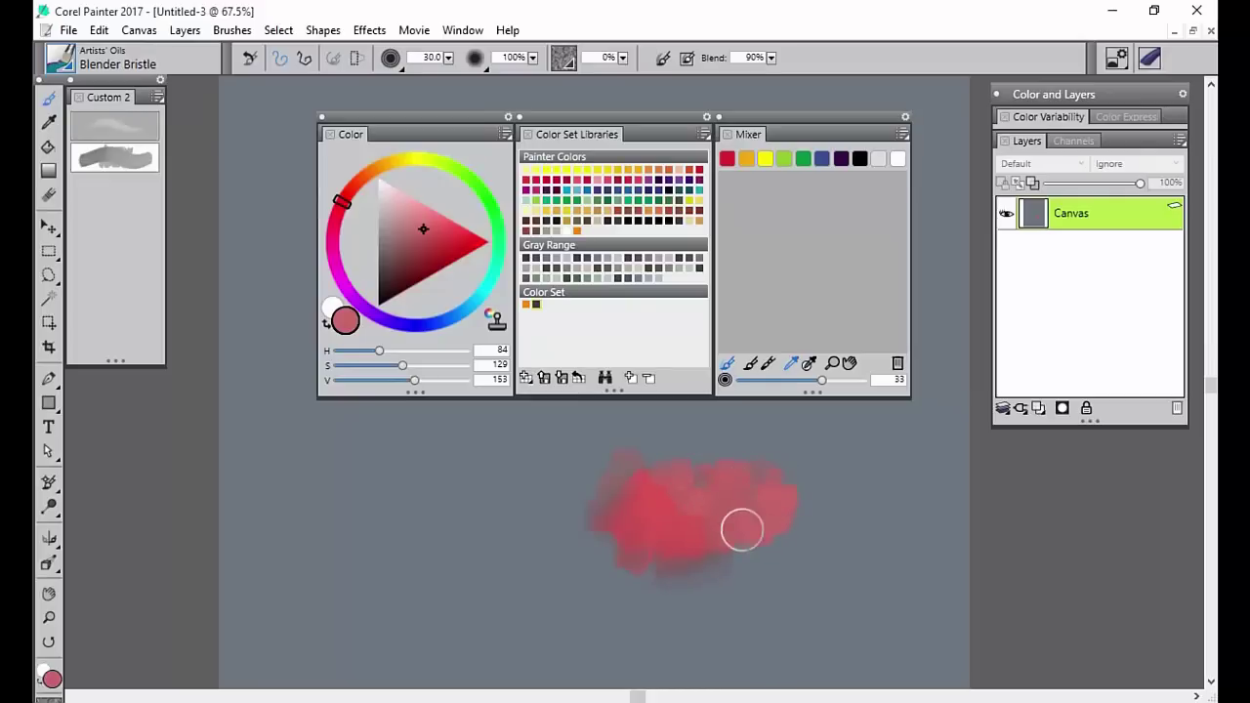
# Drop saturation to 13 and brush a pale grey stroke along the blob's right edge.
pyautogui.moveTo(371, 368); pyautogui.dragTo(343, 366)
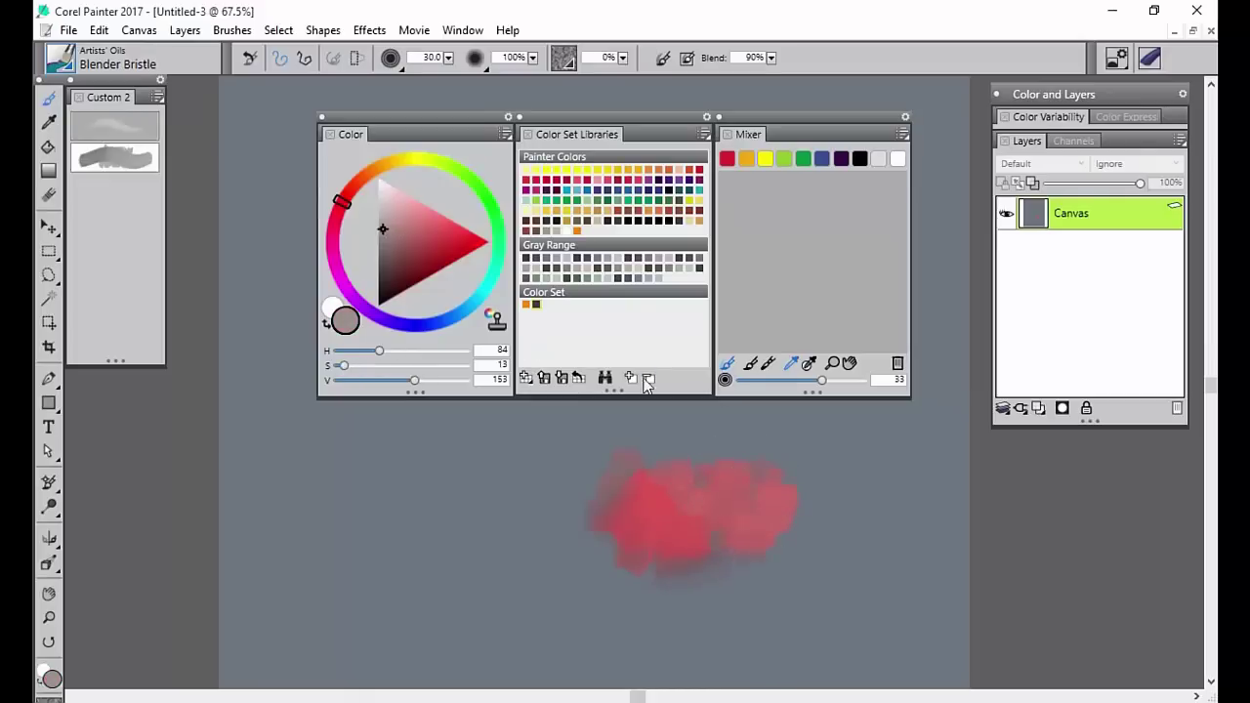
pyautogui.moveTo(793, 518)
pyautogui.mouseDown()
pyautogui.moveTo(764, 481)
pyautogui.moveTo(758, 523)
pyautogui.moveTo(788, 490)
pyautogui.moveTo(741, 489)
pyautogui.moveTo(743, 460)
pyautogui.moveTo(719, 451)
pyautogui.moveTo(806, 496)
pyautogui.moveTo(810, 526)
pyautogui.moveTo(740, 513)
pyautogui.moveTo(737, 501)
pyautogui.moveTo(786, 493)
pyautogui.moveTo(757, 545)
pyautogui.moveTo(827, 520)
pyautogui.moveTo(806, 533)
pyautogui.moveTo(784, 443)
pyautogui.moveTo(748, 499)
pyautogui.moveTo(831, 511)
pyautogui.moveTo(847, 441)
pyautogui.mouseUp()
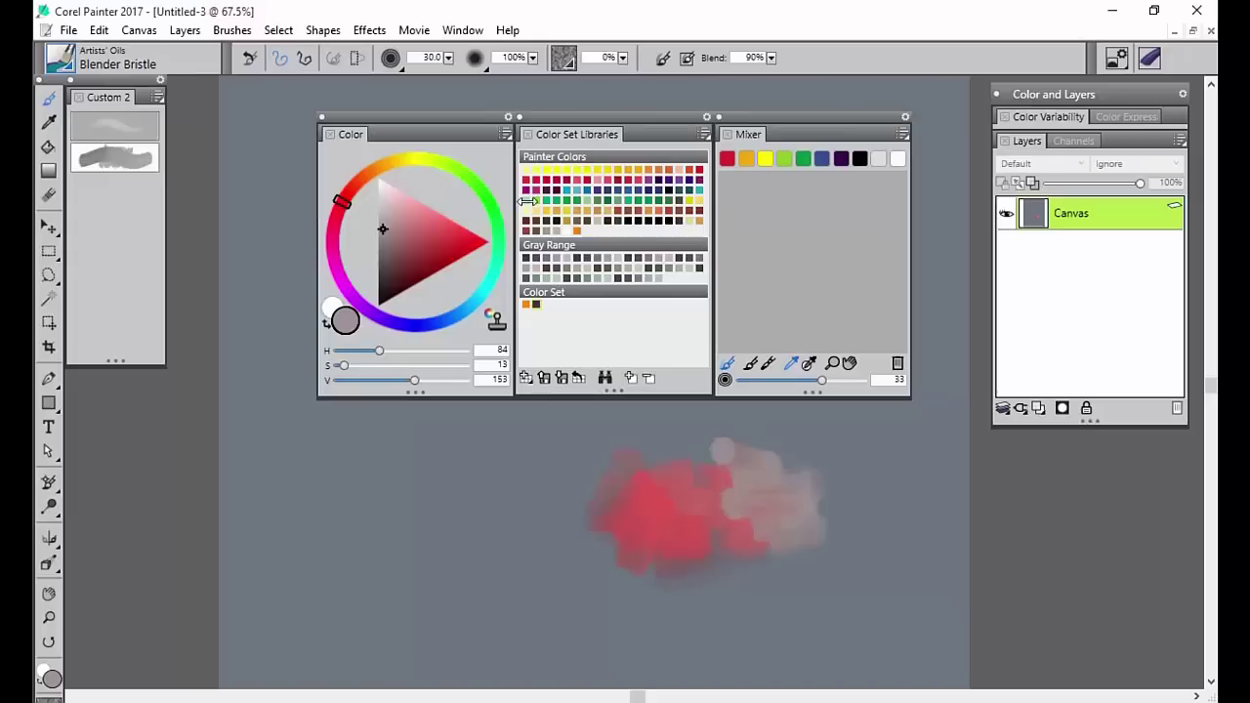
# Create a colour set named 'New Color Set', then pick a saturated red.
pyautogui.click(526, 377)
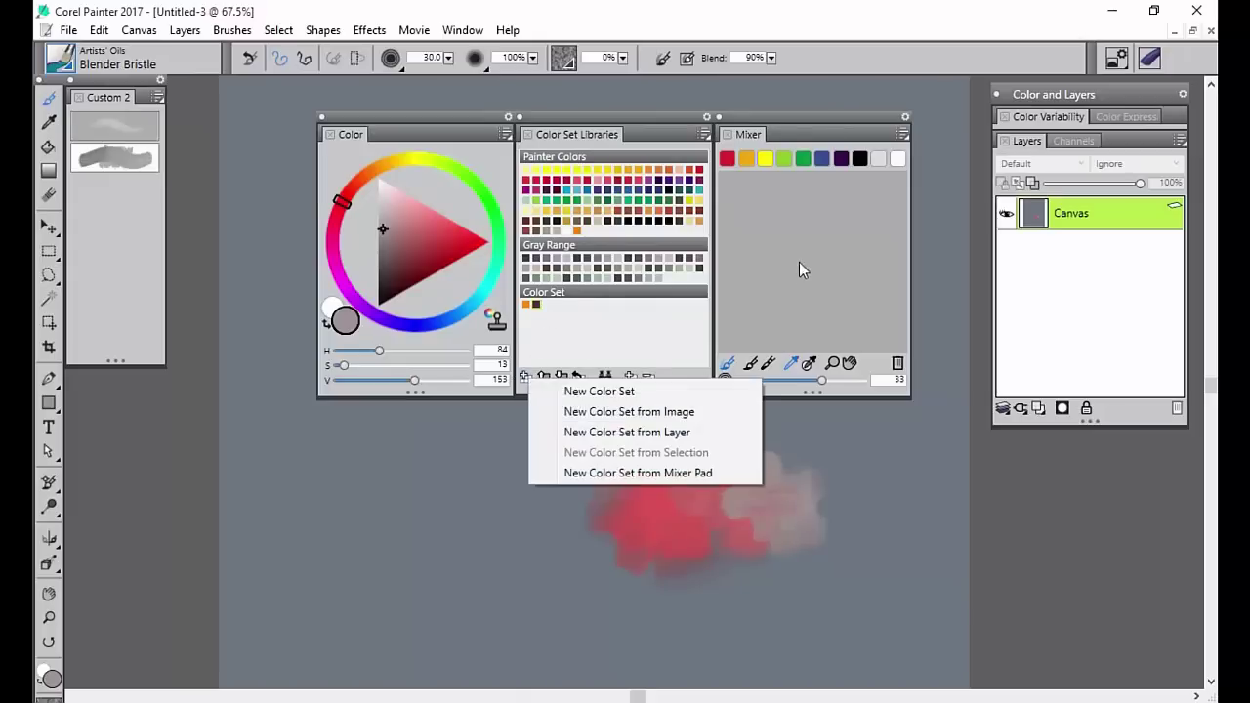
pyautogui.click(599, 390)
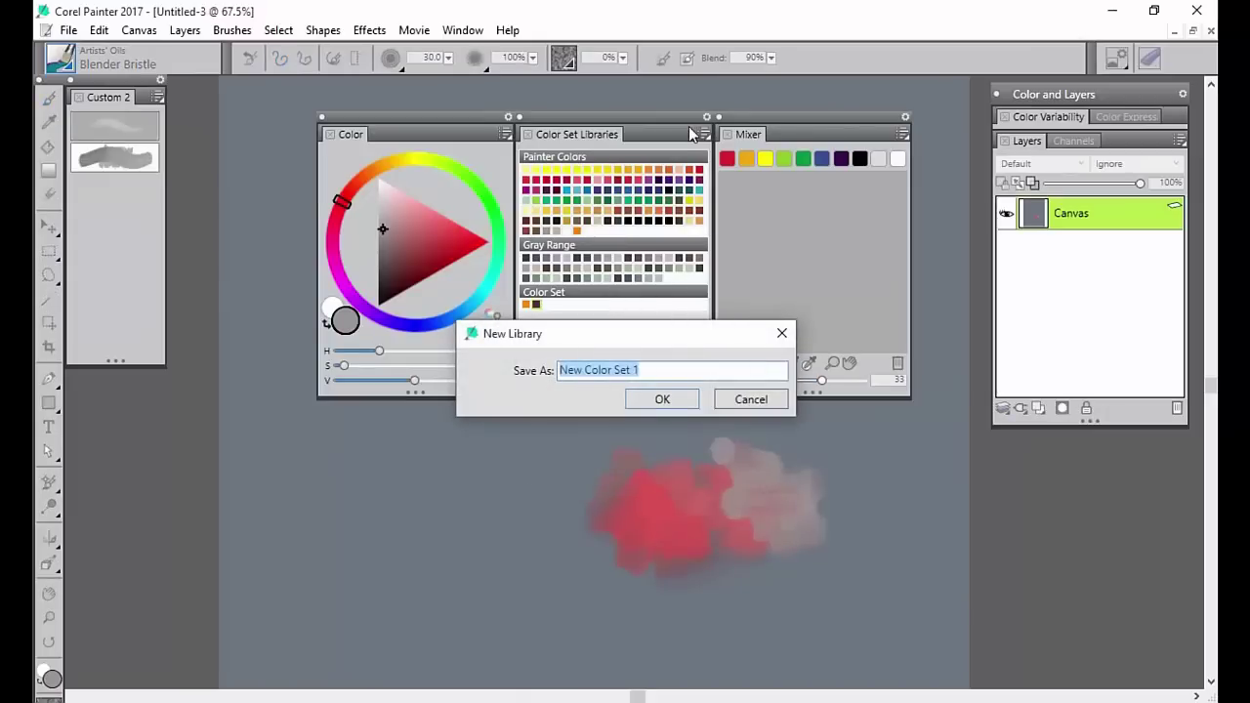
pyautogui.write('New ')
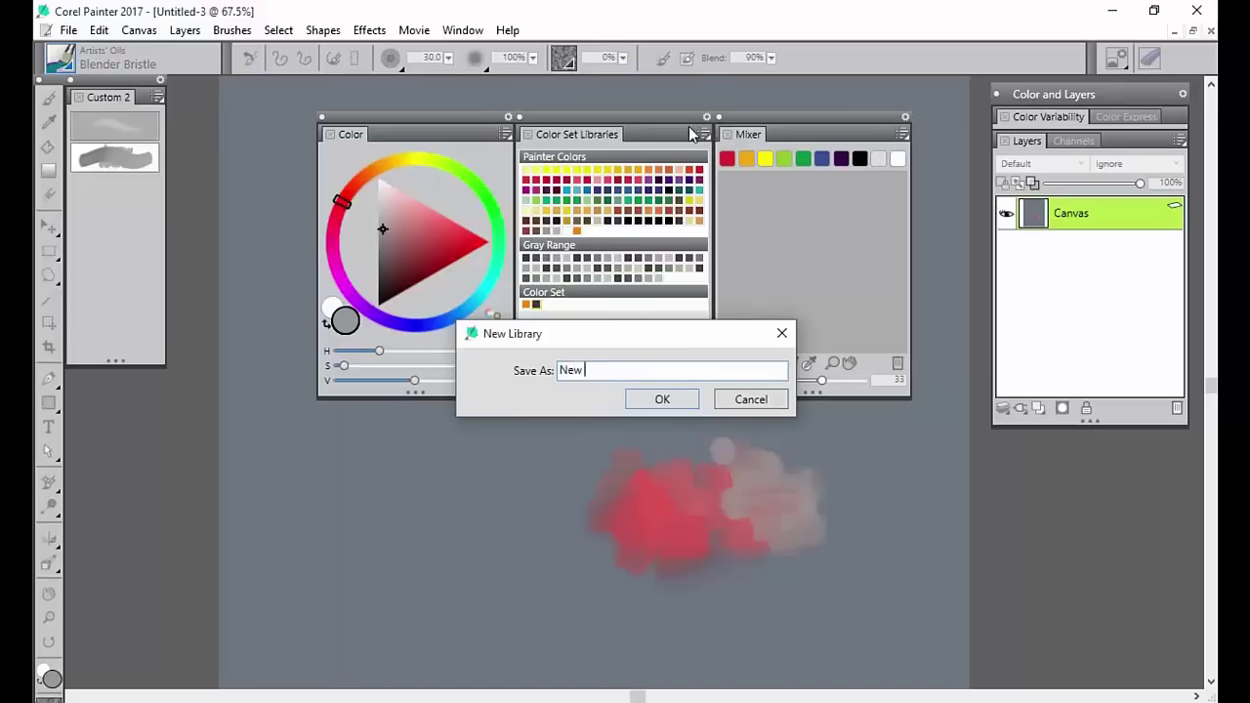
pyautogui.write('Color Set')
pyautogui.click(660, 400)
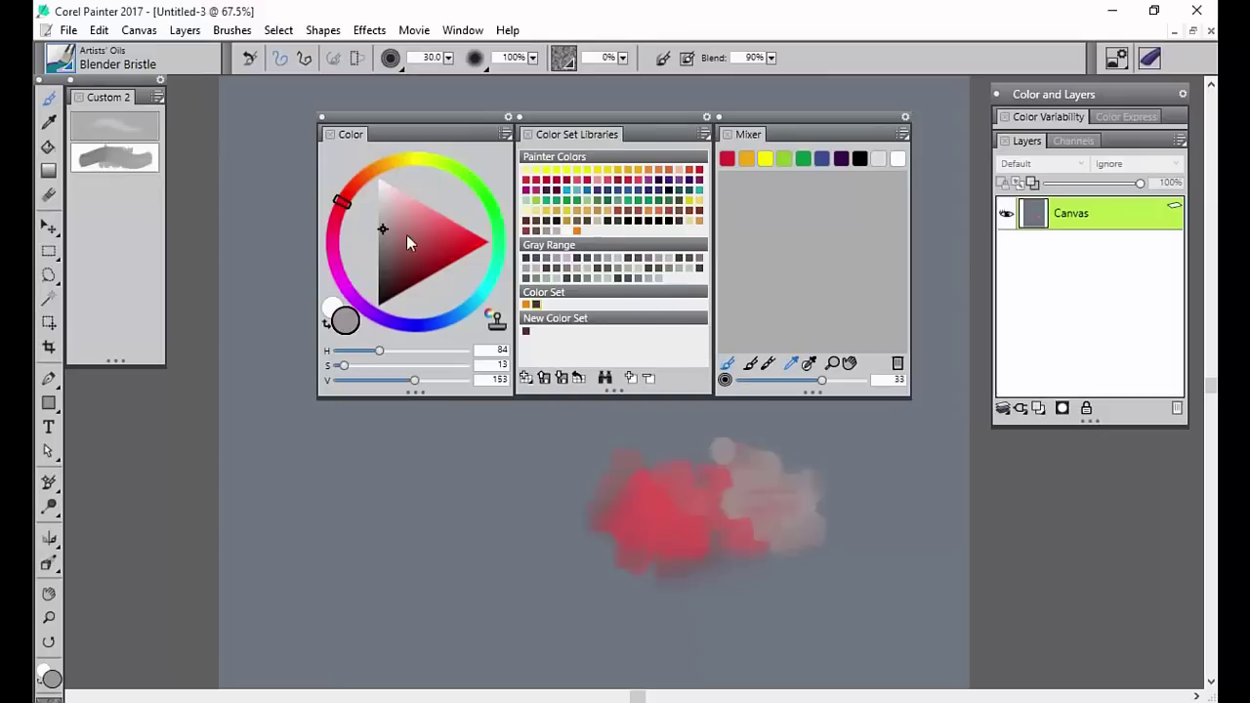
pyautogui.moveTo(406, 234); pyautogui.dragTo(469, 233)
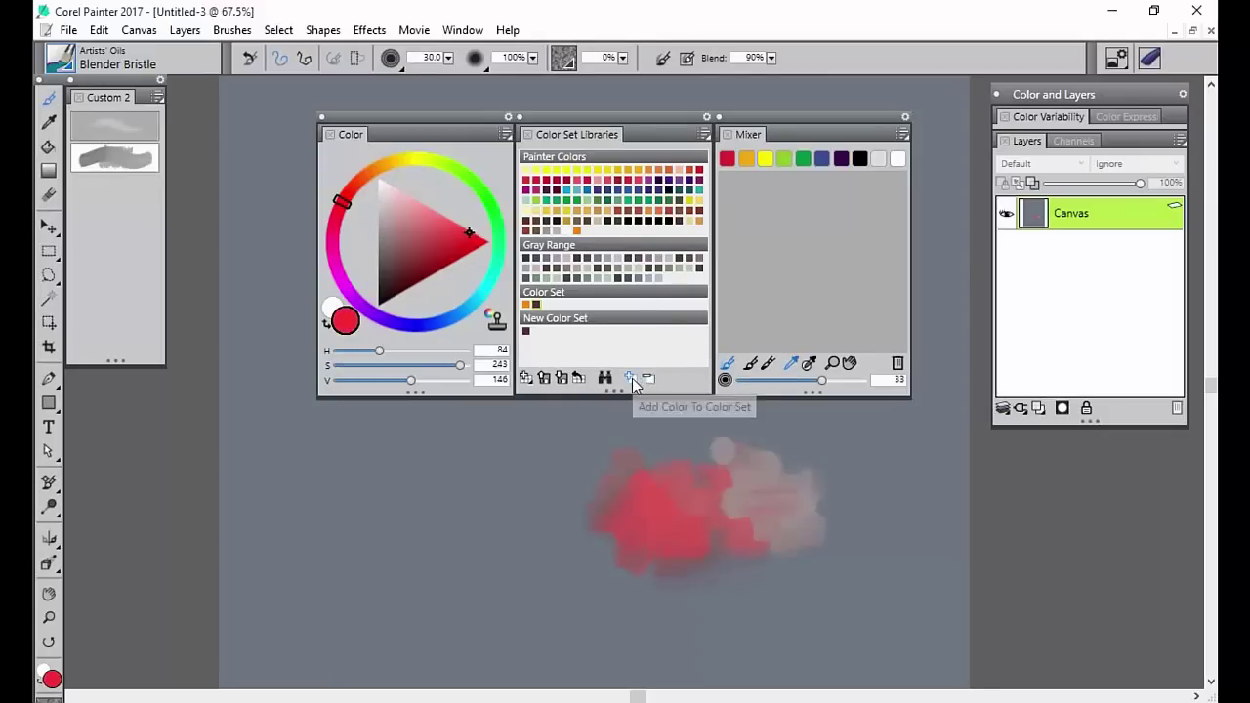
# Shift the red toward a saturated orange using the hue ring and colour triangle.
pyautogui.click(488, 240)
pyautogui.moveTo(363, 195); pyautogui.dragTo(362, 176)
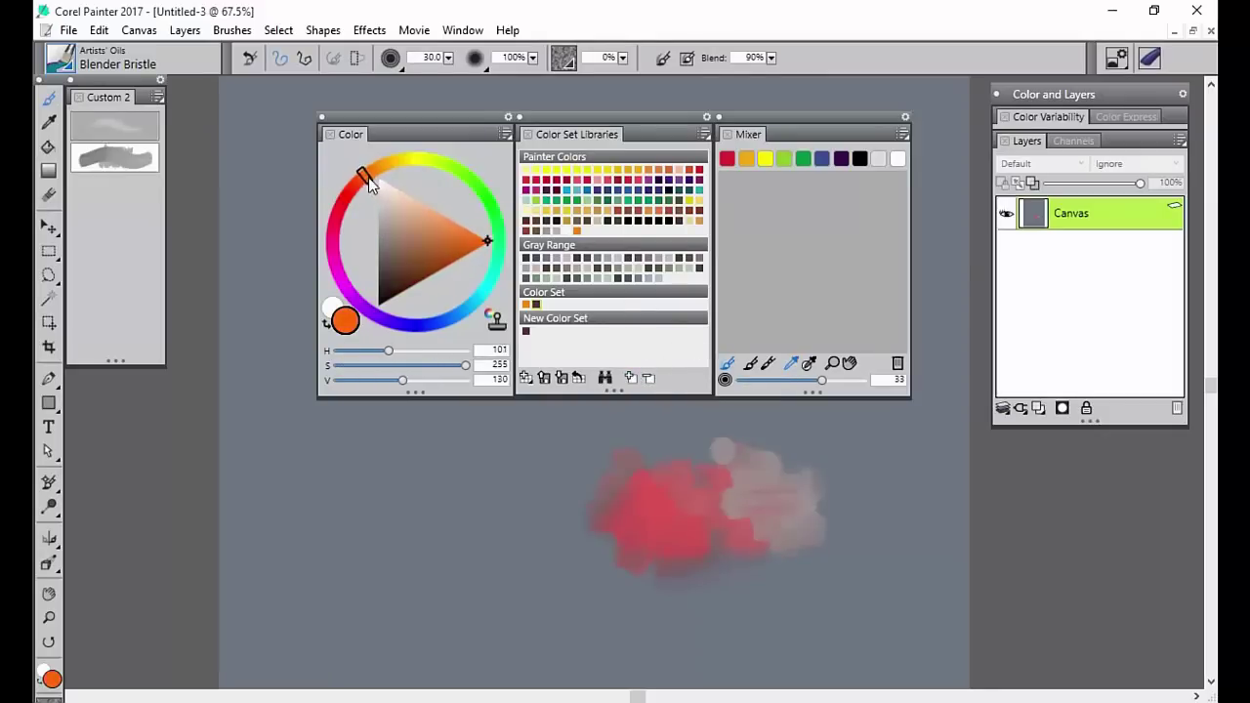
pyautogui.click(486, 250)
pyautogui.moveTo(488, 259); pyautogui.dragTo(469, 243)
pyautogui.click(471, 241)
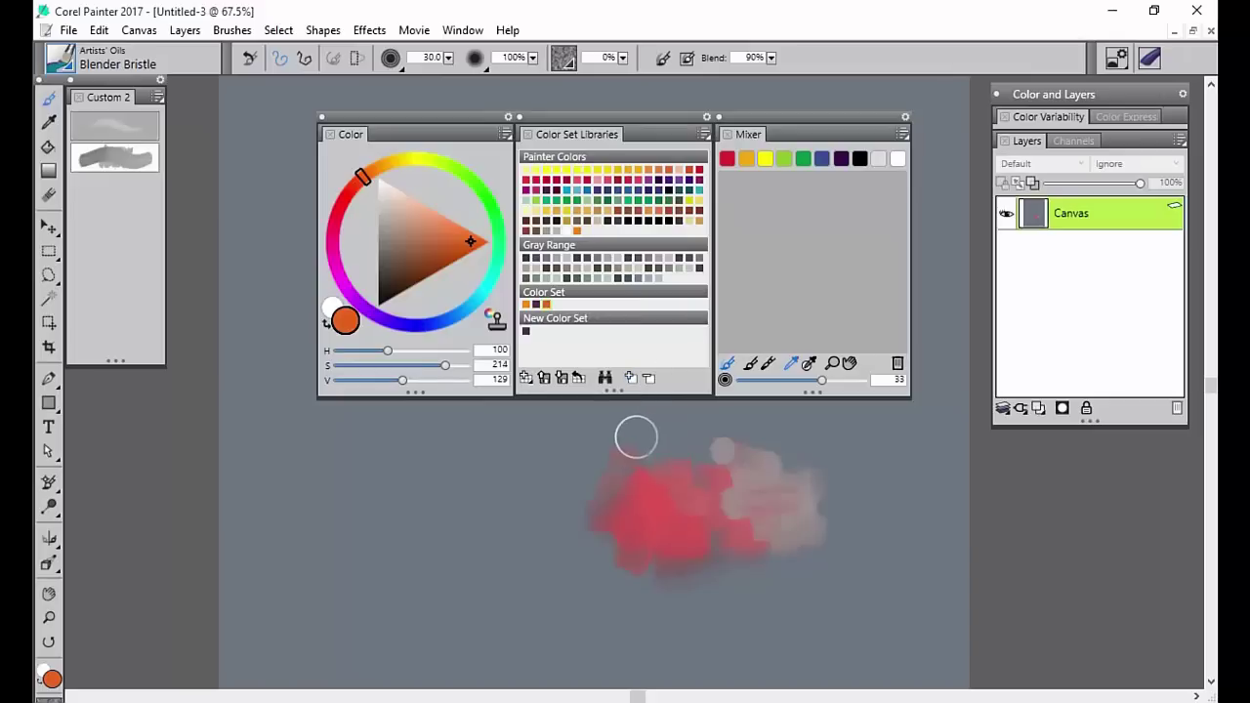
# Refine the orange to H 106, S 225, V 116 and add it to New Color Set.
pyautogui.click(526, 331)
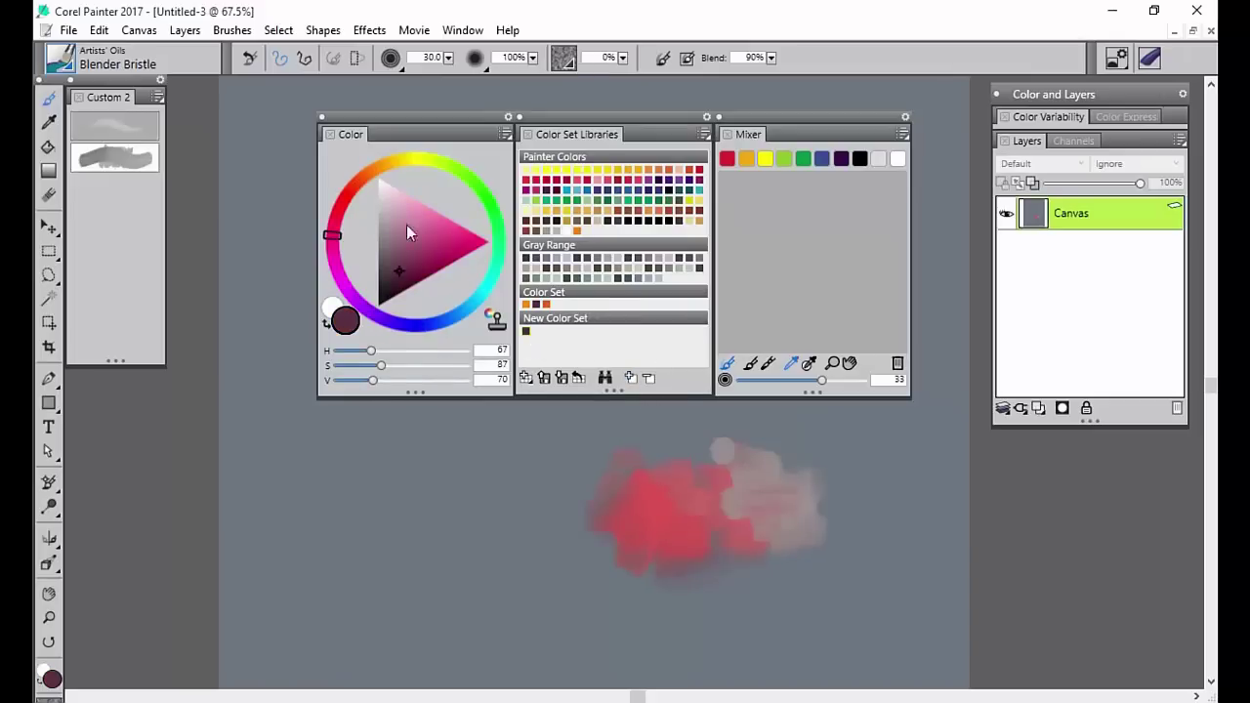
pyautogui.click(364, 182)
pyautogui.moveTo(439, 256); pyautogui.dragTo(468, 247)
pyautogui.click(380, 173)
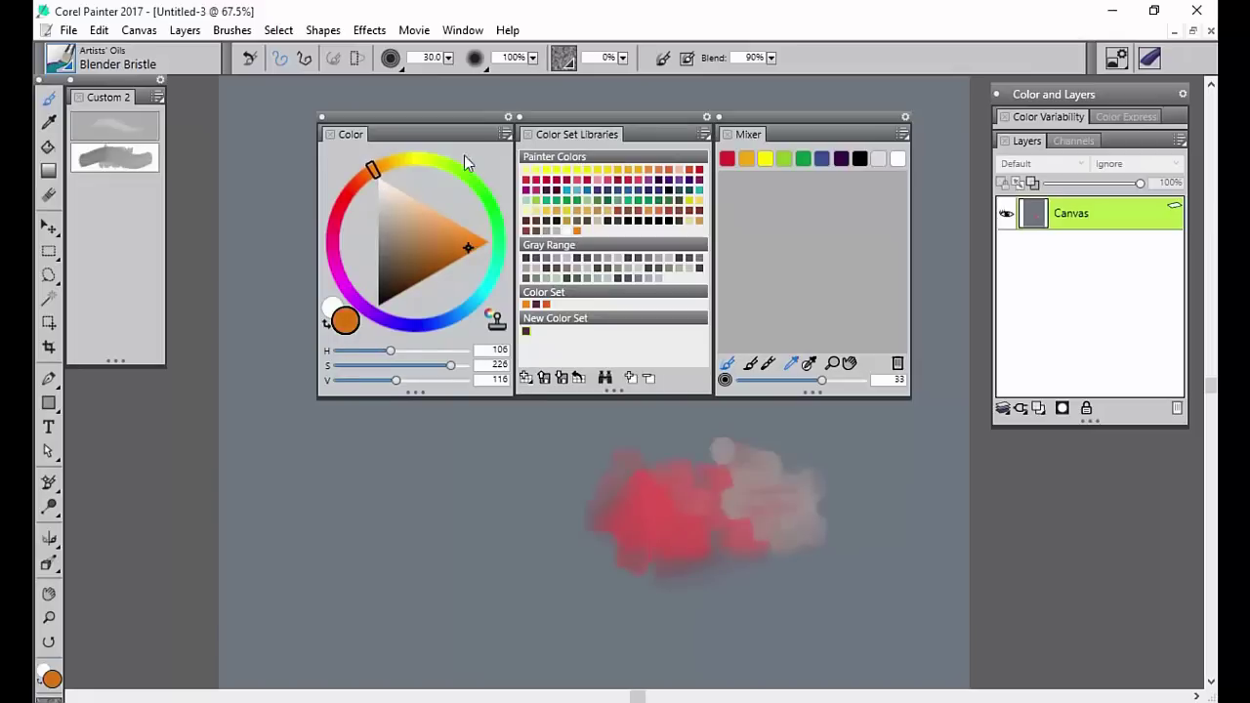
pyautogui.click(630, 378)
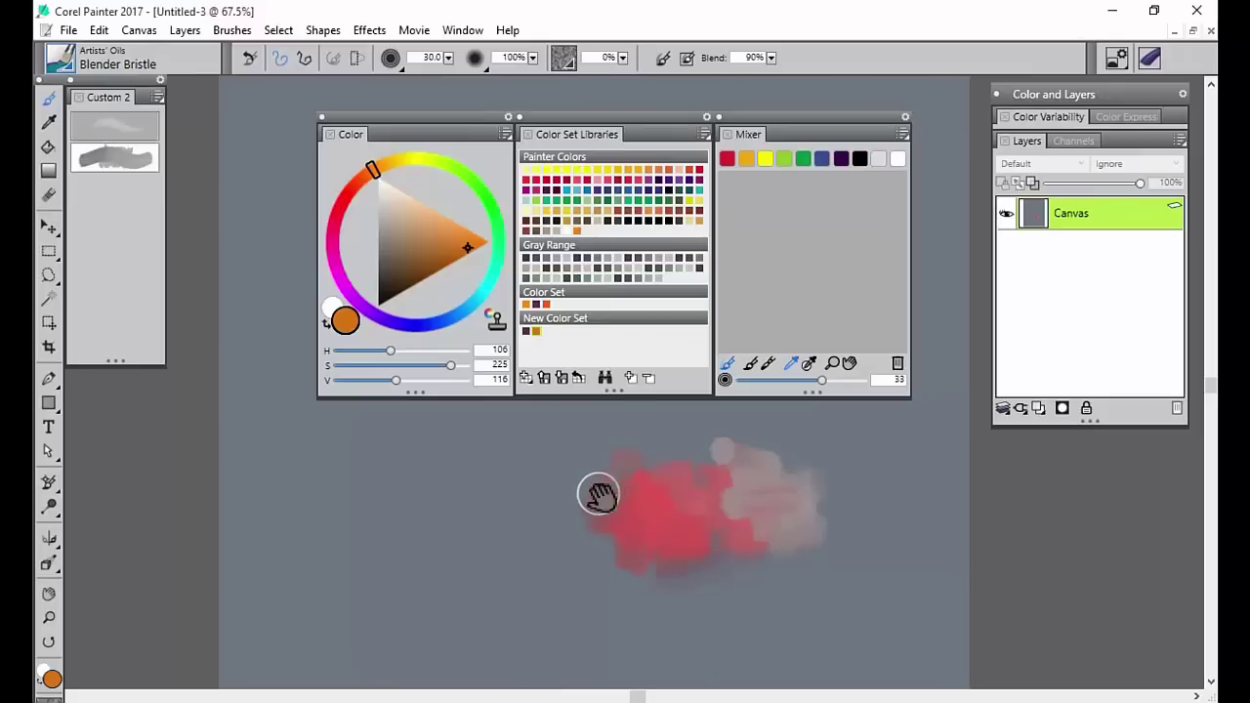
pyautogui.moveTo(595, 494); pyautogui.dragTo(613, 516)
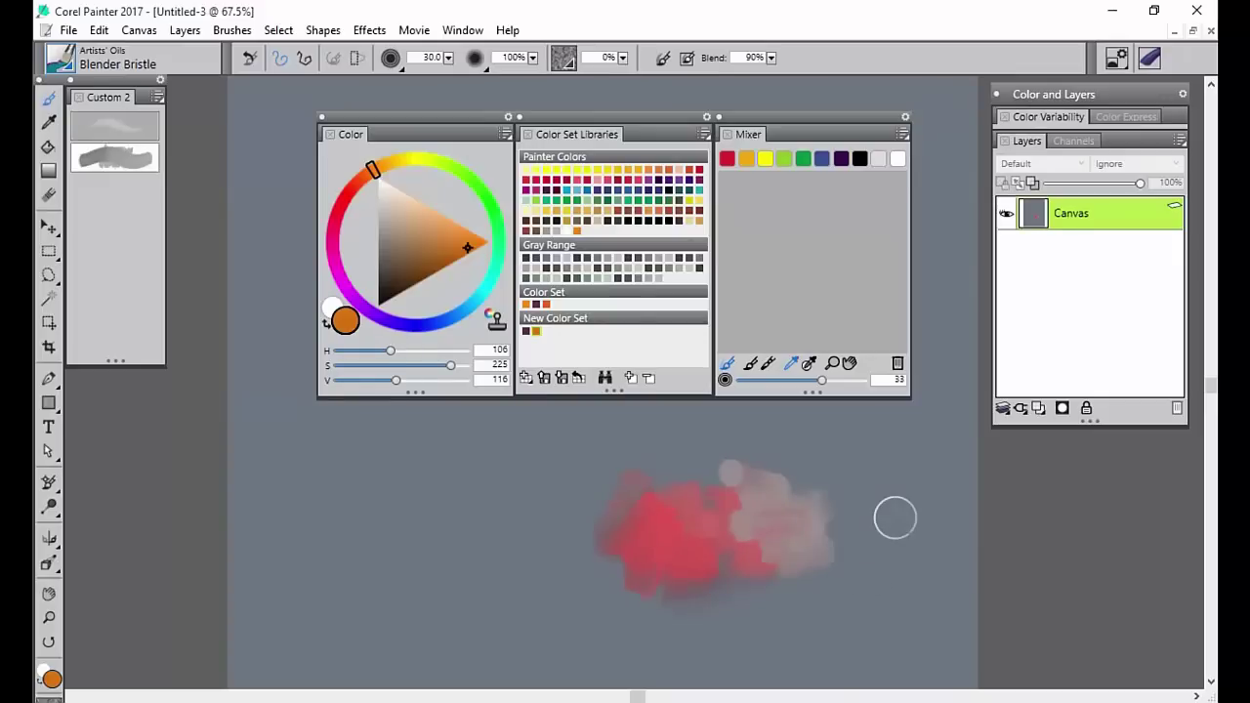
# Enable the Spectrum library in Color Set Libraries and scroll to view its swatches.
pyautogui.click(706, 135)
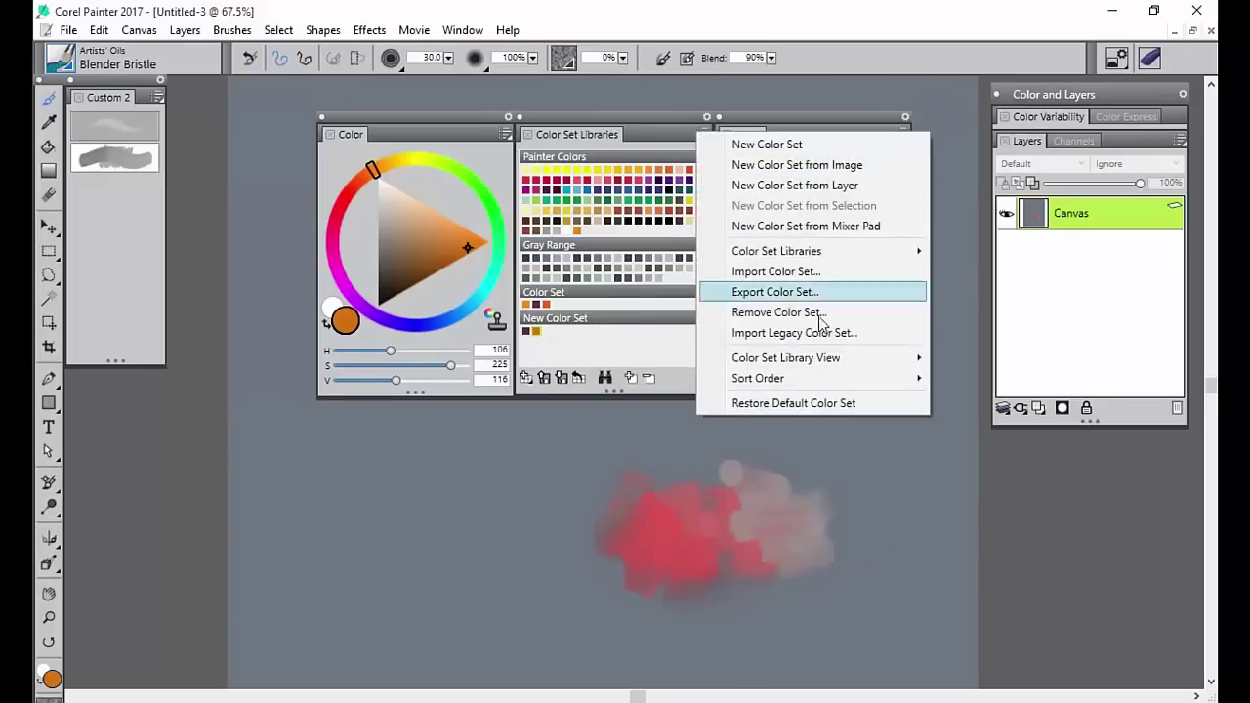
pyautogui.moveTo(857, 251)
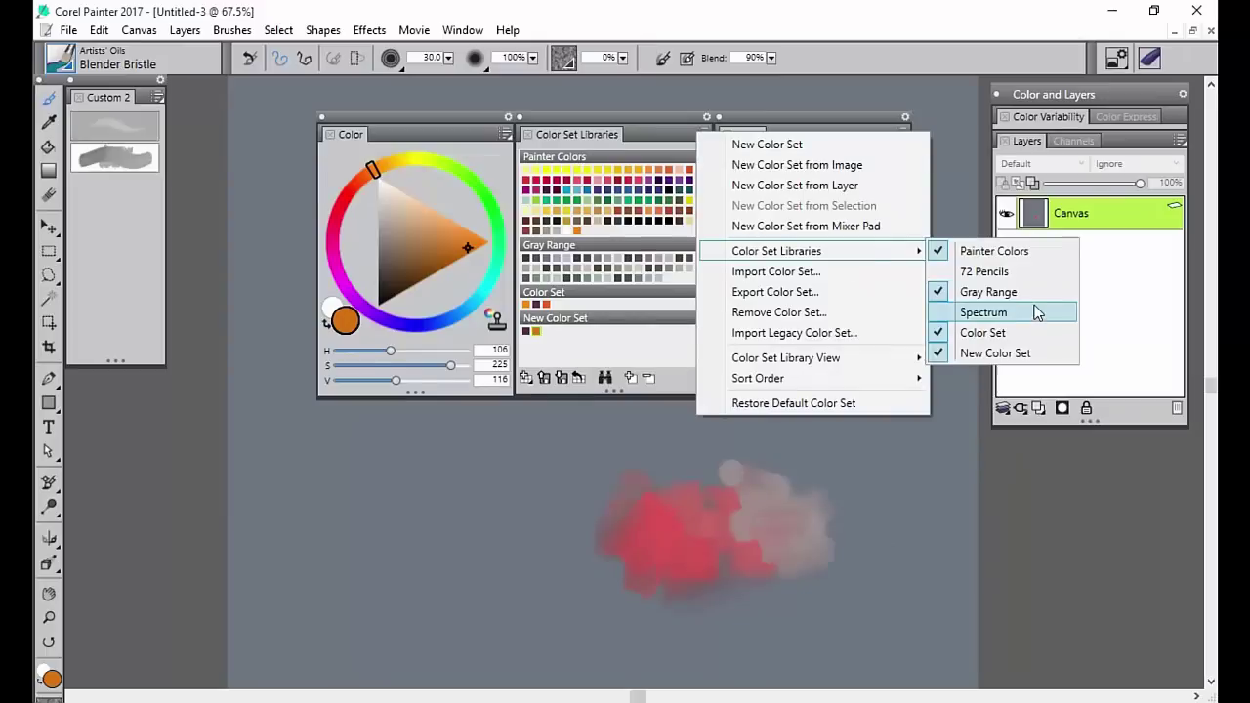
pyautogui.click(1034, 314)
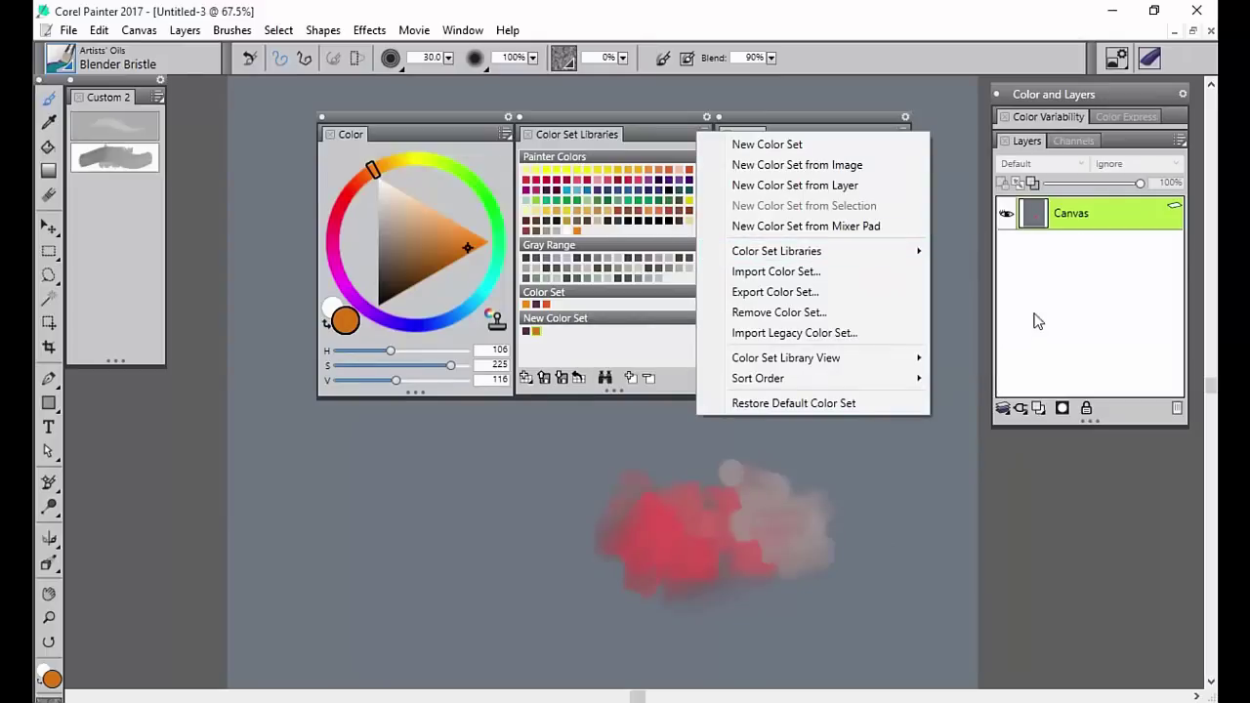
pyautogui.click(654, 376)
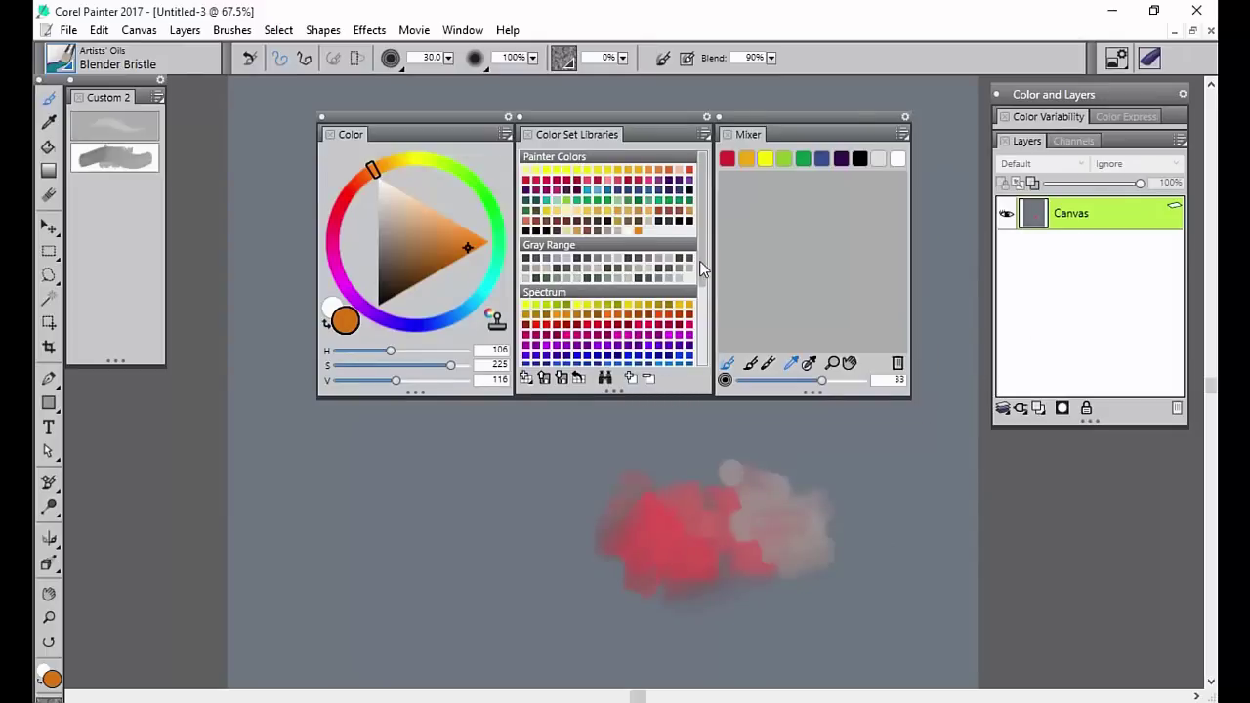
pyautogui.moveTo(701, 269); pyautogui.dragTo(696, 350)
pyautogui.scroll(3, 698, 322)
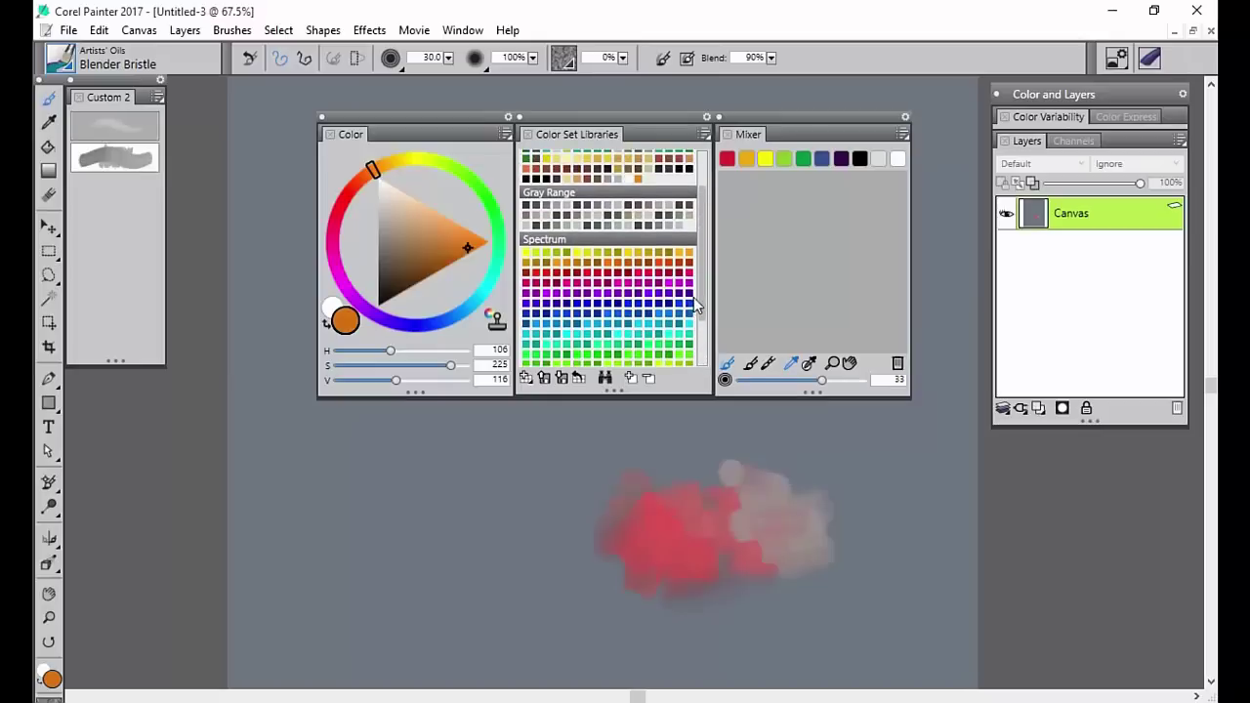
pyautogui.scroll(3, 703, 293)
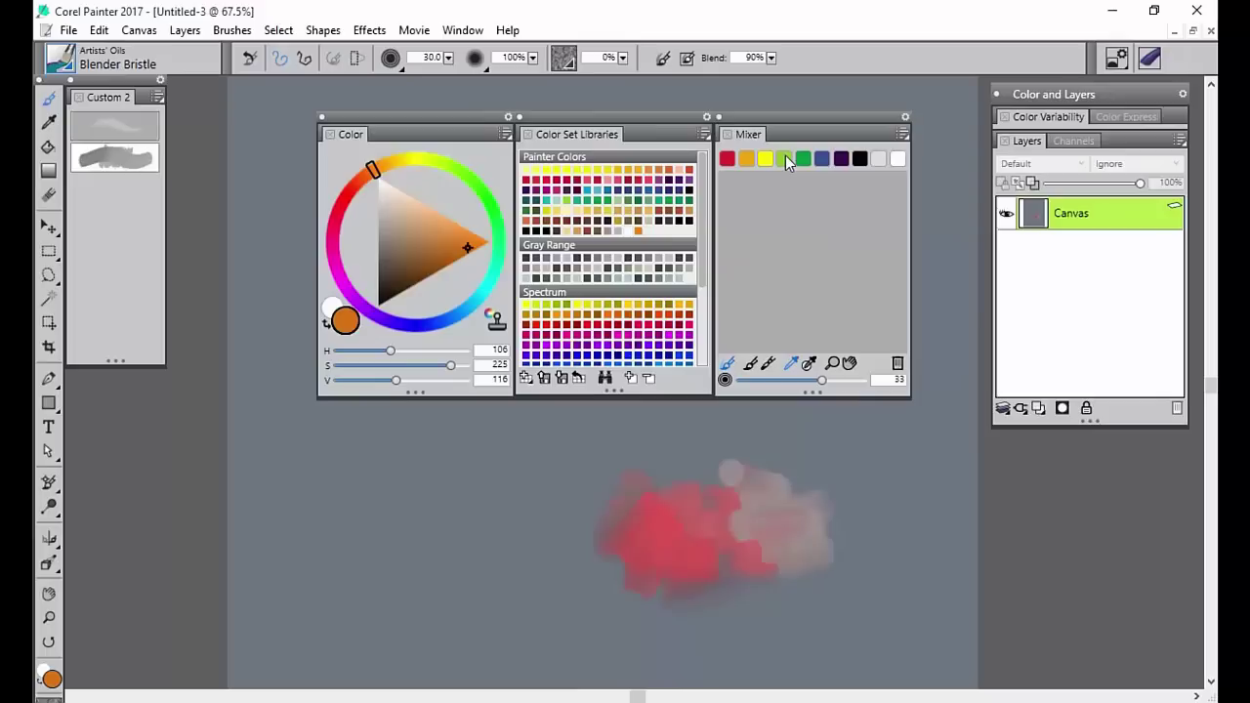
# Pick a deep brown in the Color wheel and enlarge the Mixer brush to 41.
pyautogui.moveTo(702, 259); pyautogui.dragTo(699, 357)
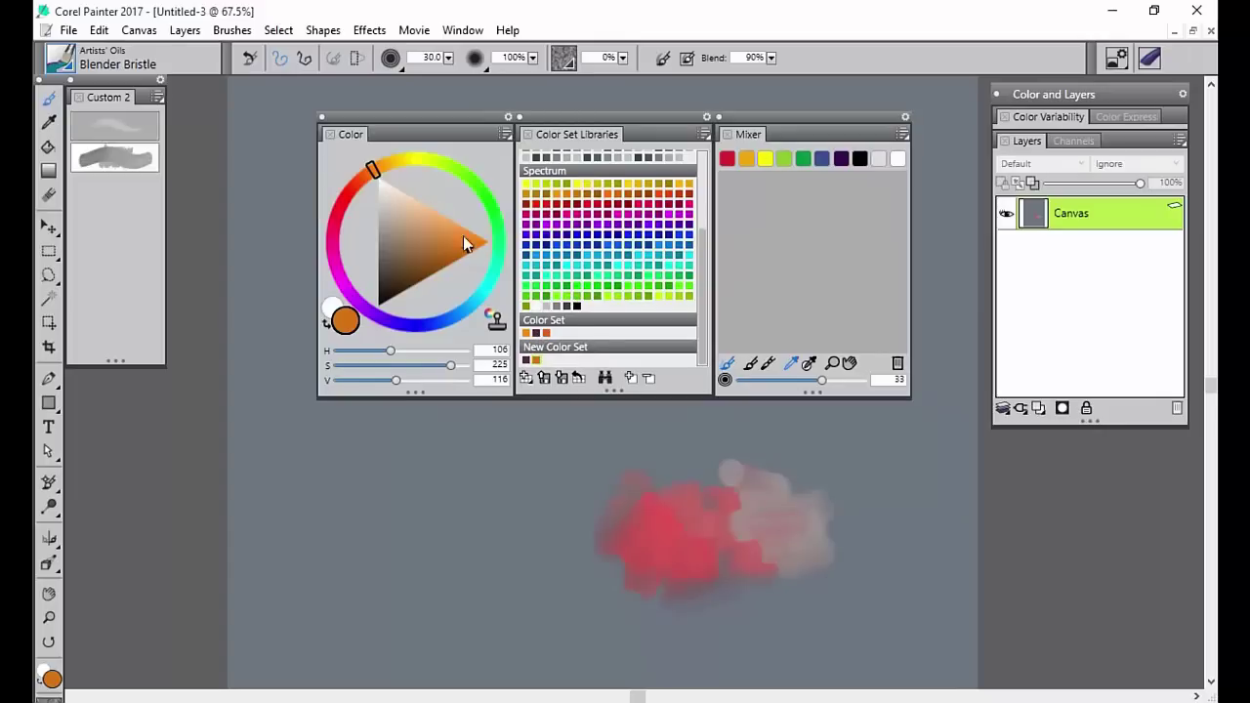
pyautogui.click(441, 261)
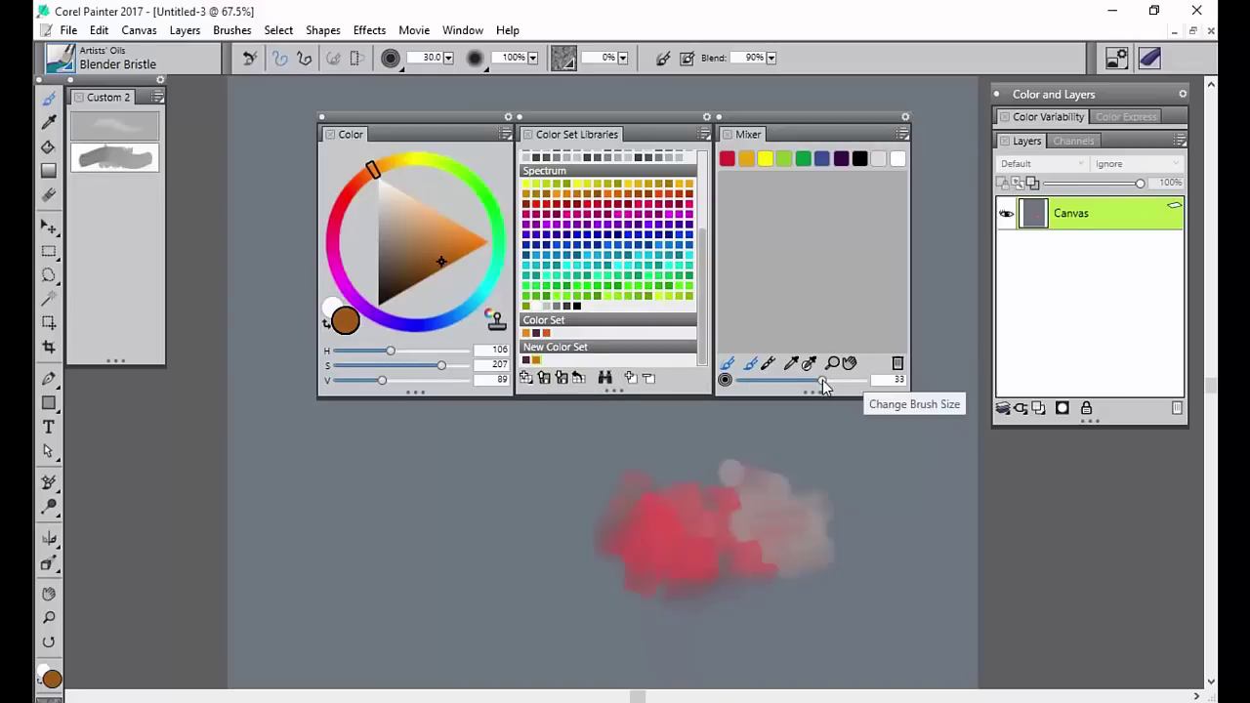
pyautogui.moveTo(822, 381); pyautogui.dragTo(839, 381)
pyautogui.moveTo(752, 278)
pyautogui.mouseDown()
pyautogui.moveTo(760, 348)
pyautogui.moveTo(773, 337)
pyautogui.moveTo(792, 357)
pyautogui.moveTo(758, 259)
pyautogui.moveTo(740, 318)
pyautogui.moveTo(779, 317)
pyautogui.moveTo(742, 264)
pyautogui.moveTo(817, 225)
pyautogui.moveTo(809, 200)
pyautogui.moveTo(798, 191)
pyautogui.moveTo(757, 242)
pyautogui.mouseUp()
# Dab a light peach and a soft grey-green into the Mixer pad beside the brown.
pyautogui.click(414, 229)
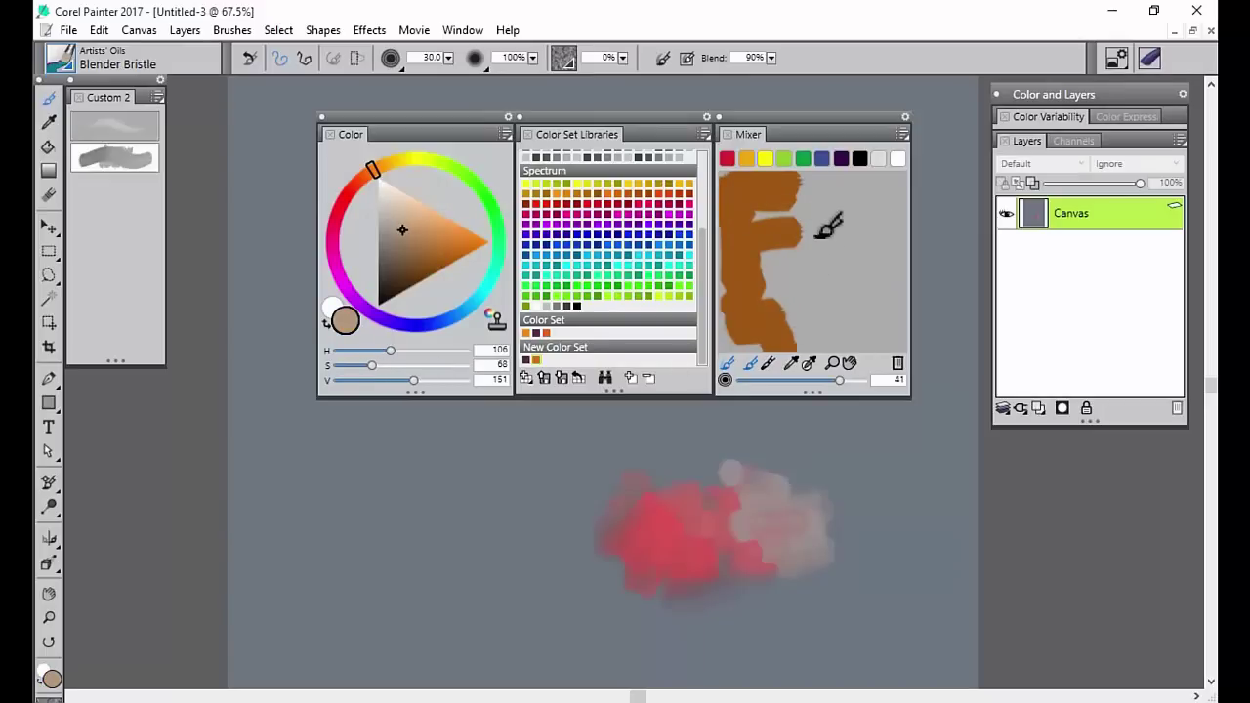
pyautogui.click(422, 214)
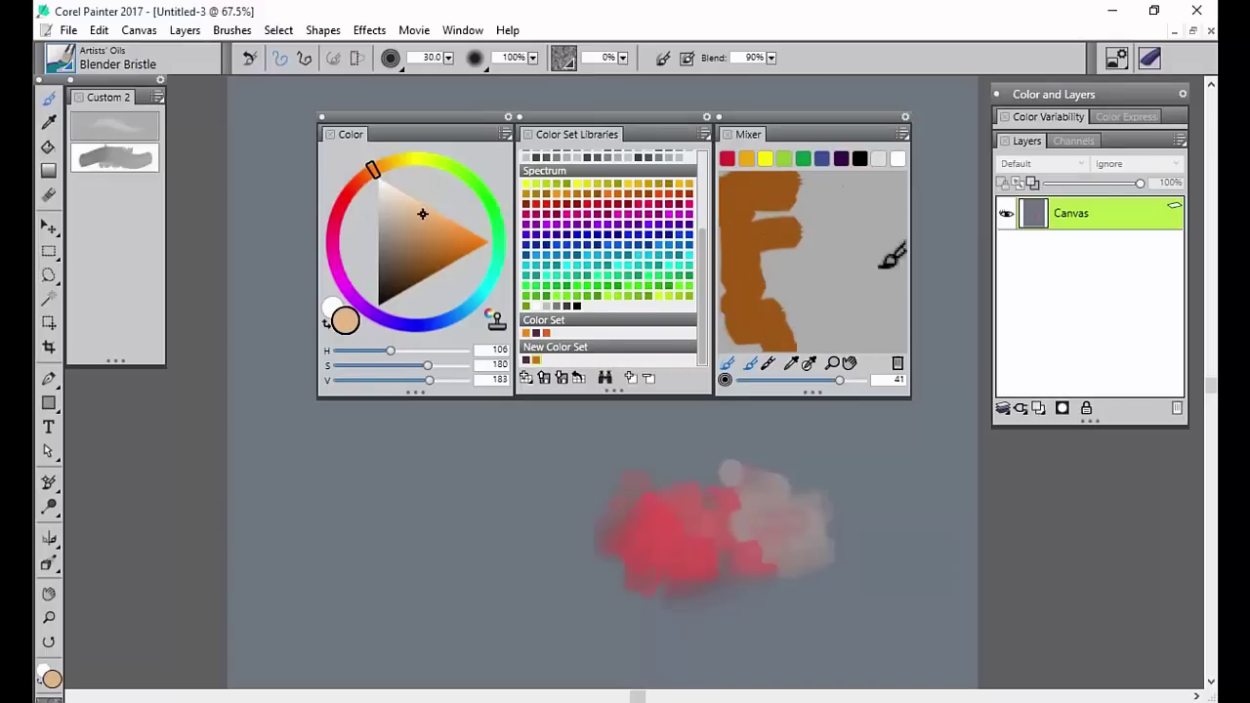
pyautogui.moveTo(803, 312); pyautogui.dragTo(820, 335)
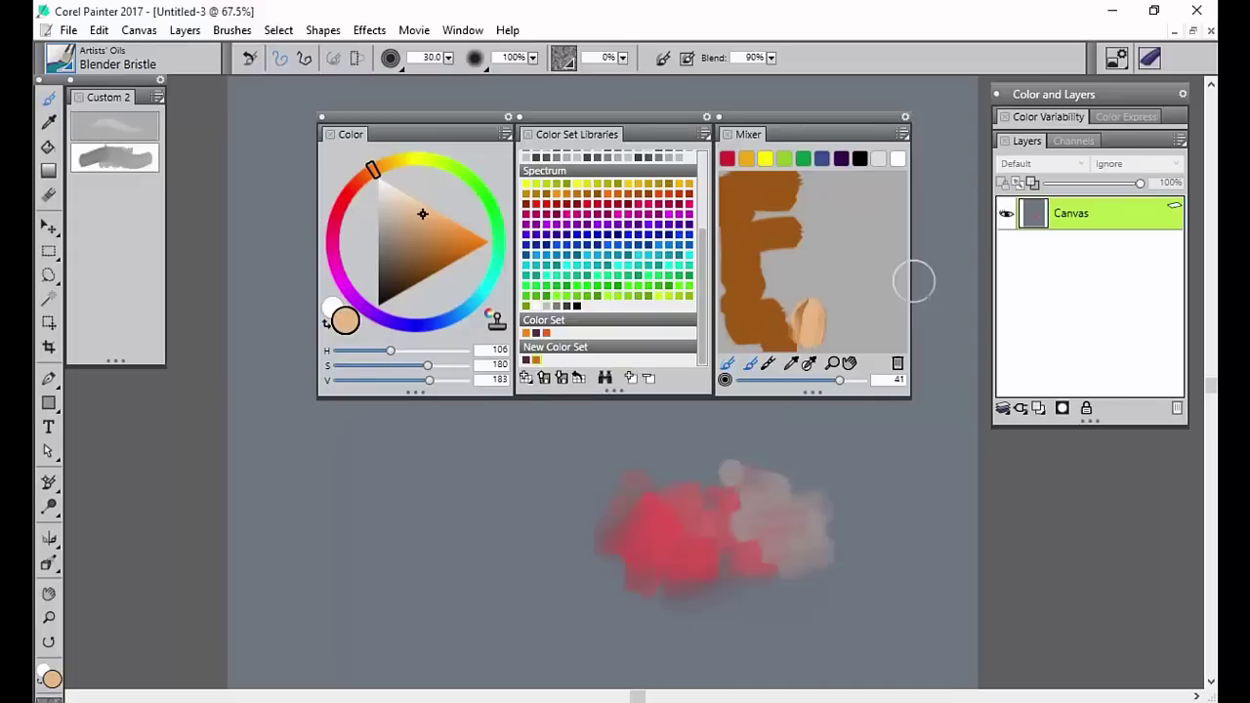
pyautogui.click(658, 265)
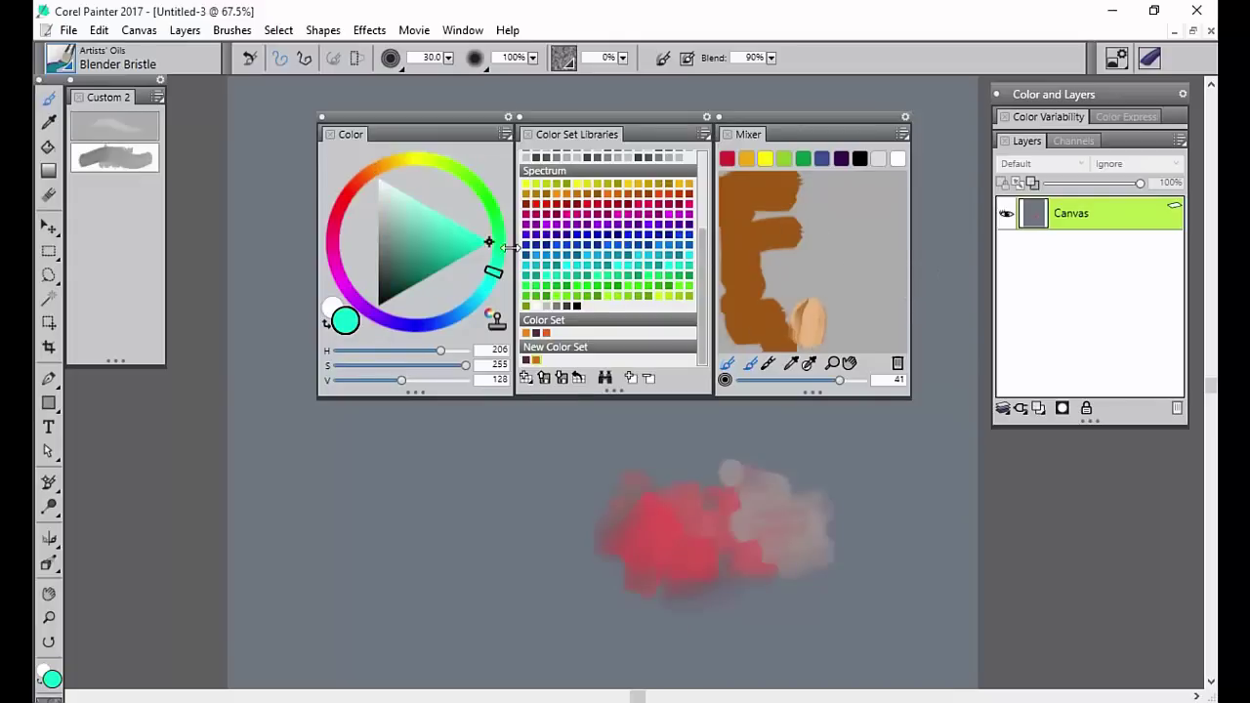
pyautogui.moveTo(381, 246); pyautogui.dragTo(388, 235)
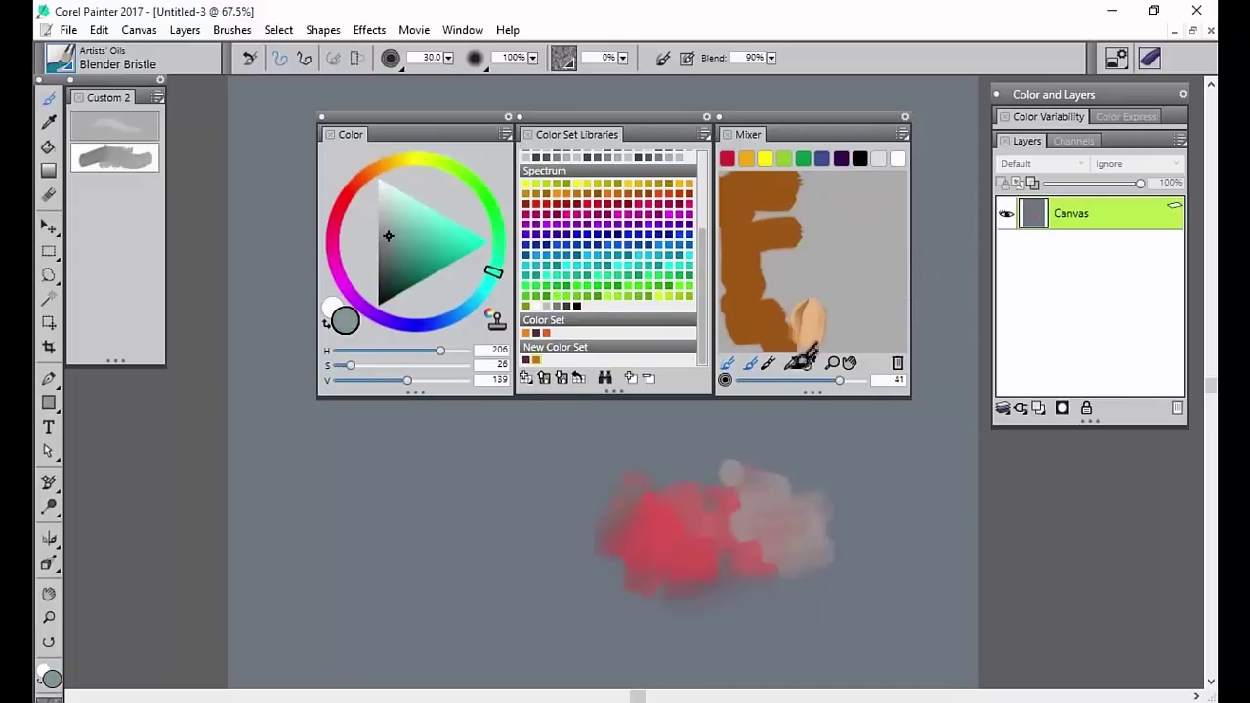
pyautogui.moveTo(850, 244)
pyautogui.mouseDown()
pyautogui.moveTo(825, 274)
pyautogui.moveTo(840, 283)
pyautogui.mouseUp()
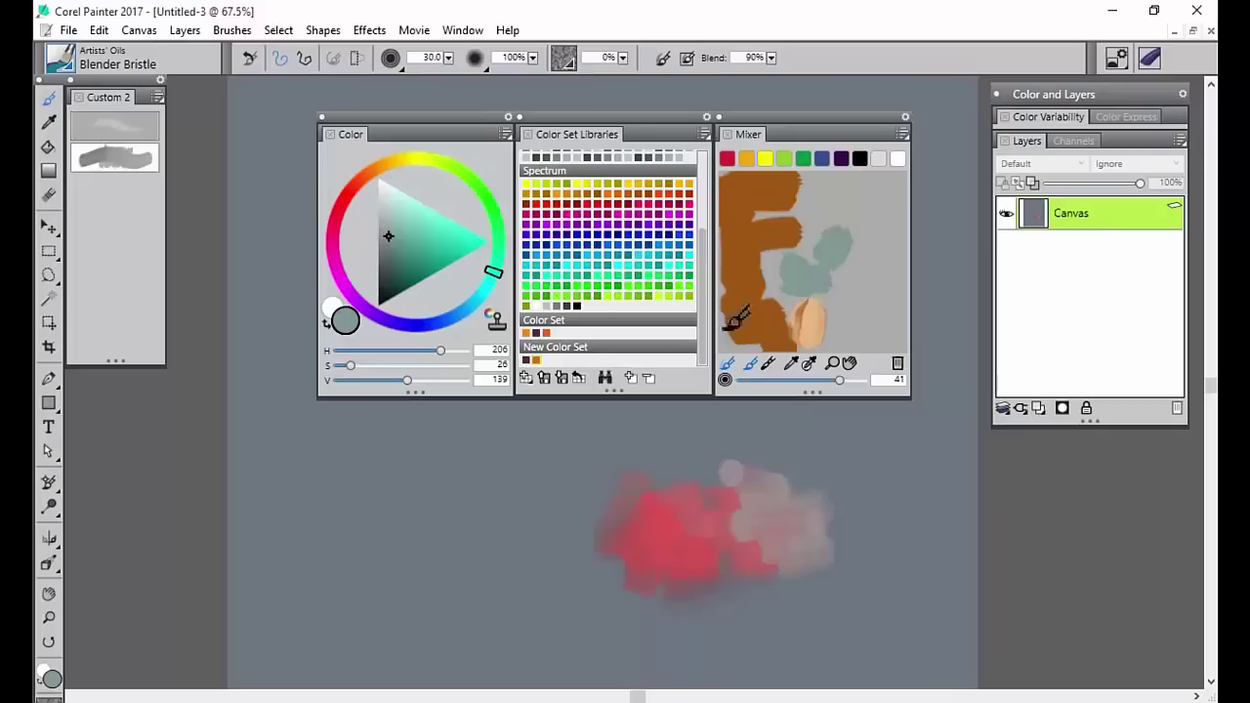
# Paint muted green-grey into the pad's lower right, then blend the colours with a size-30 brush.
pyautogui.moveTo(501, 240); pyautogui.dragTo(489, 200)
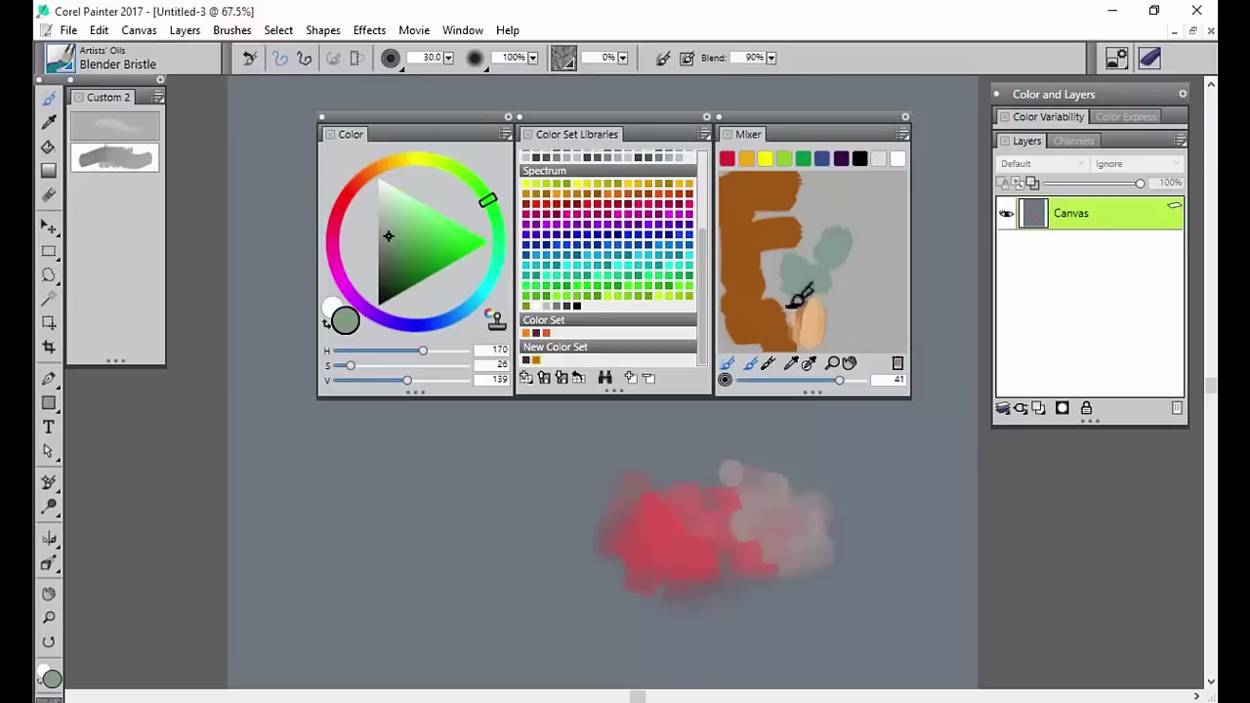
pyautogui.click(390, 245)
pyautogui.moveTo(863, 295)
pyautogui.mouseDown()
pyautogui.moveTo(839, 348)
pyautogui.moveTo(860, 334)
pyautogui.moveTo(849, 315)
pyautogui.moveTo(881, 307)
pyautogui.moveTo(898, 338)
pyautogui.mouseUp()
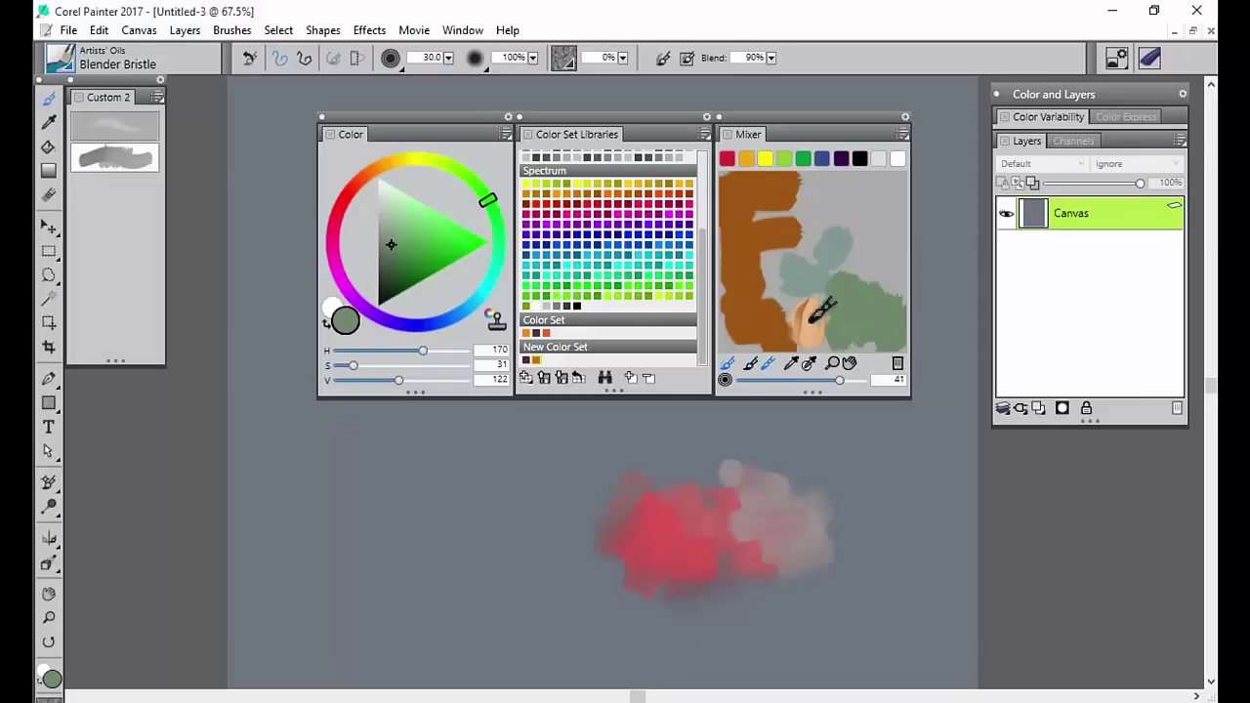
pyautogui.moveTo(837, 380)
pyautogui.mouseDown()
pyautogui.moveTo(815, 381)
pyautogui.moveTo(843, 380)
pyautogui.mouseUp()
pyautogui.moveTo(805, 260)
pyautogui.mouseDown()
pyautogui.moveTo(765, 307)
pyautogui.moveTo(792, 307)
pyautogui.moveTo(787, 333)
pyautogui.moveTo(816, 310)
pyautogui.moveTo(825, 321)
pyautogui.moveTo(800, 292)
pyautogui.moveTo(769, 285)
pyautogui.moveTo(760, 256)
pyautogui.moveTo(782, 250)
pyautogui.moveTo(807, 269)
pyautogui.moveTo(811, 245)
pyautogui.moveTo(779, 219)
pyautogui.moveTo(747, 227)
pyautogui.moveTo(838, 249)
pyautogui.moveTo(814, 221)
pyautogui.moveTo(830, 265)
pyautogui.moveTo(861, 275)
pyautogui.moveTo(849, 221)
pyautogui.moveTo(830, 251)
pyautogui.moveTo(792, 219)
pyautogui.moveTo(795, 188)
pyautogui.moveTo(793, 270)
pyautogui.moveTo(810, 263)
pyautogui.moveTo(762, 290)
pyautogui.moveTo(801, 343)
pyautogui.moveTo(752, 351)
pyautogui.moveTo(849, 344)
pyautogui.moveTo(830, 363)
pyautogui.moveTo(830, 327)
pyautogui.mouseUp()
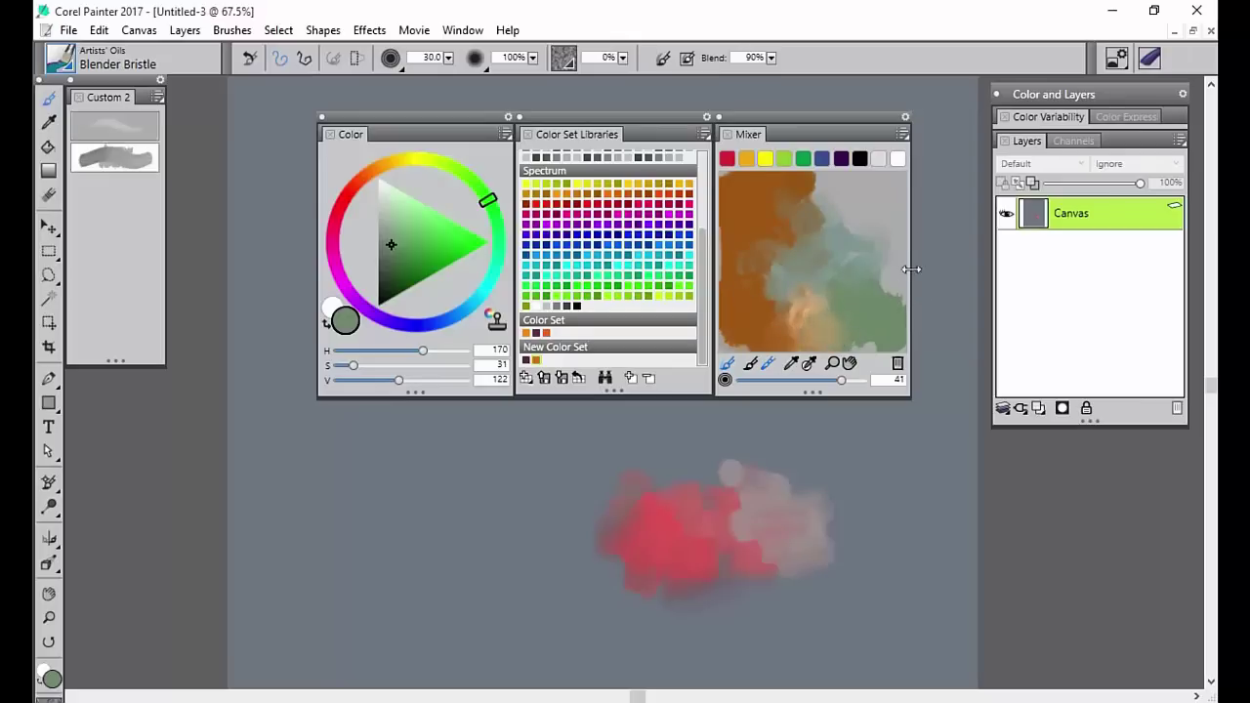
# Sample a blue-grey from the mixed paint, then switch to sampling multiple colours.
pyautogui.click(791, 363)
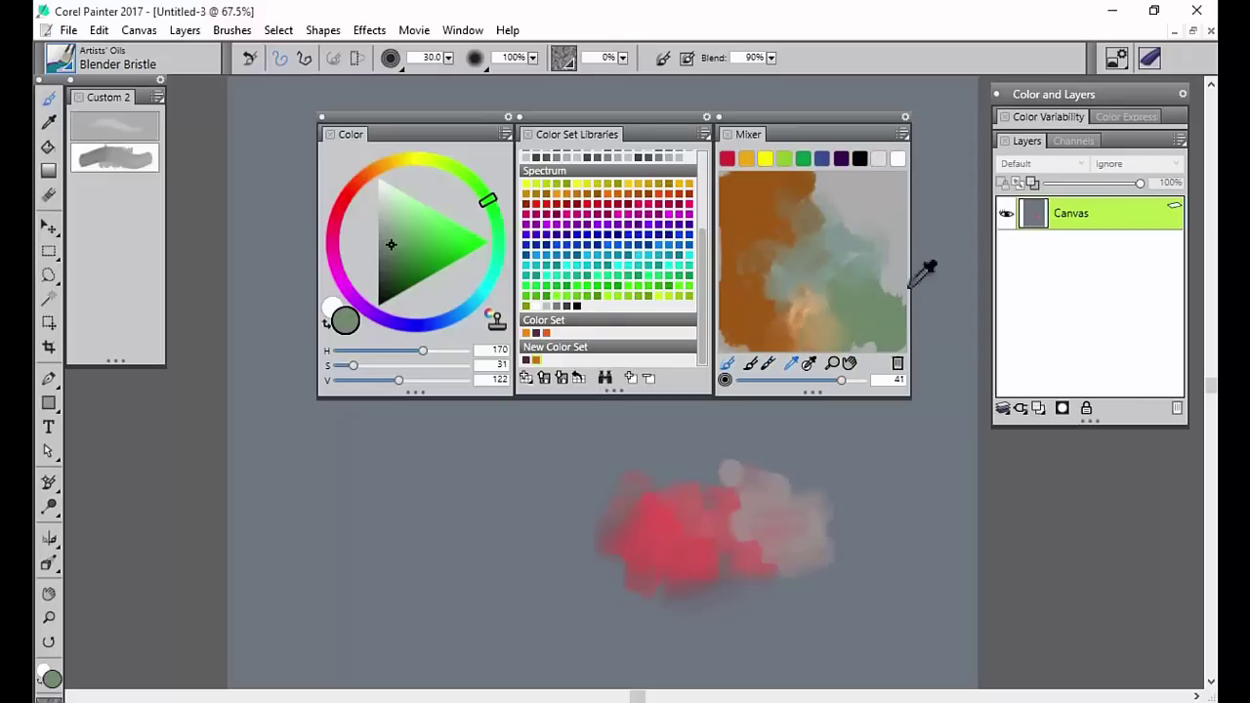
pyautogui.click(812, 296)
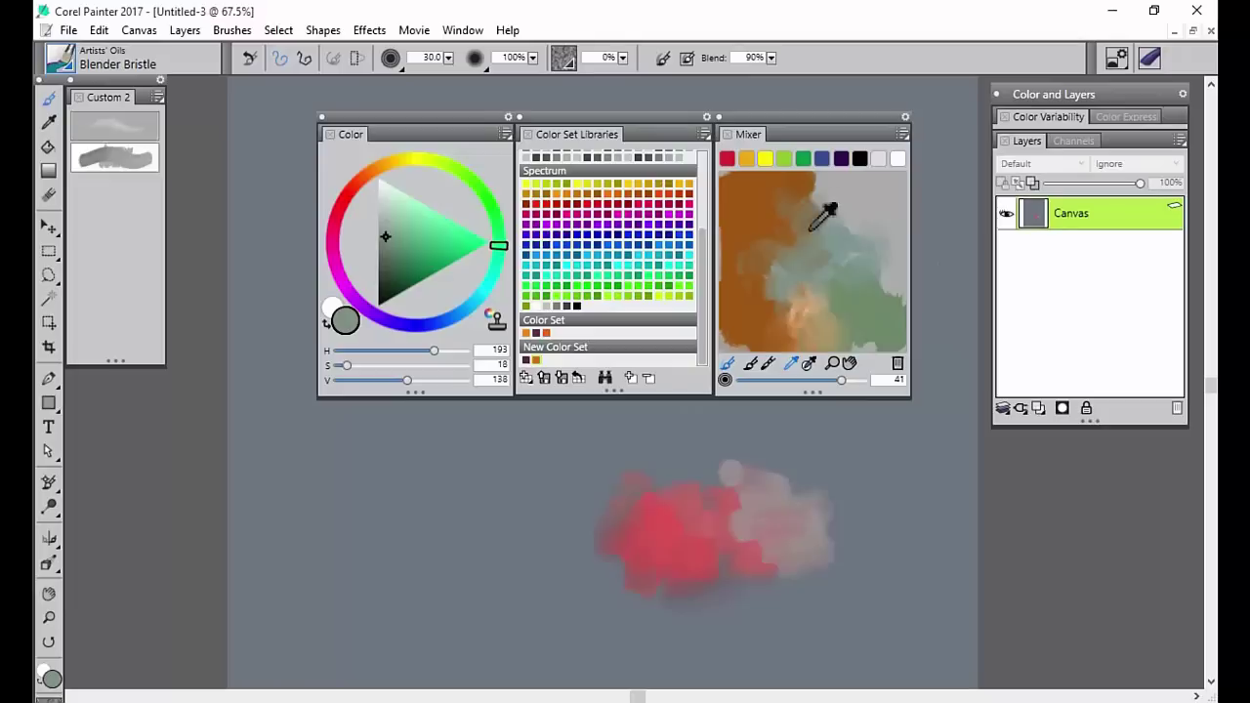
pyautogui.click(808, 363)
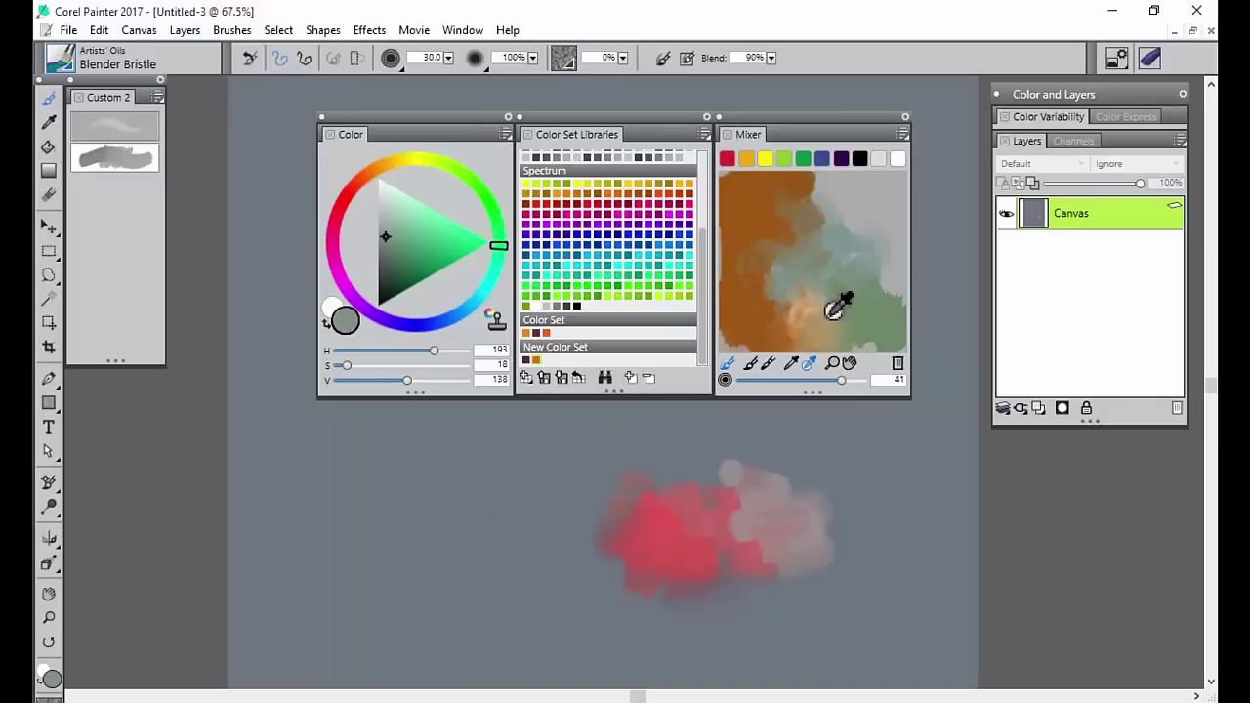
# Paint four multicoloured vertical strokes to the left of the red patch.
pyautogui.moveTo(440, 457); pyautogui.dragTo(421, 577)
pyautogui.moveTo(458, 474); pyautogui.dragTo(479, 597)
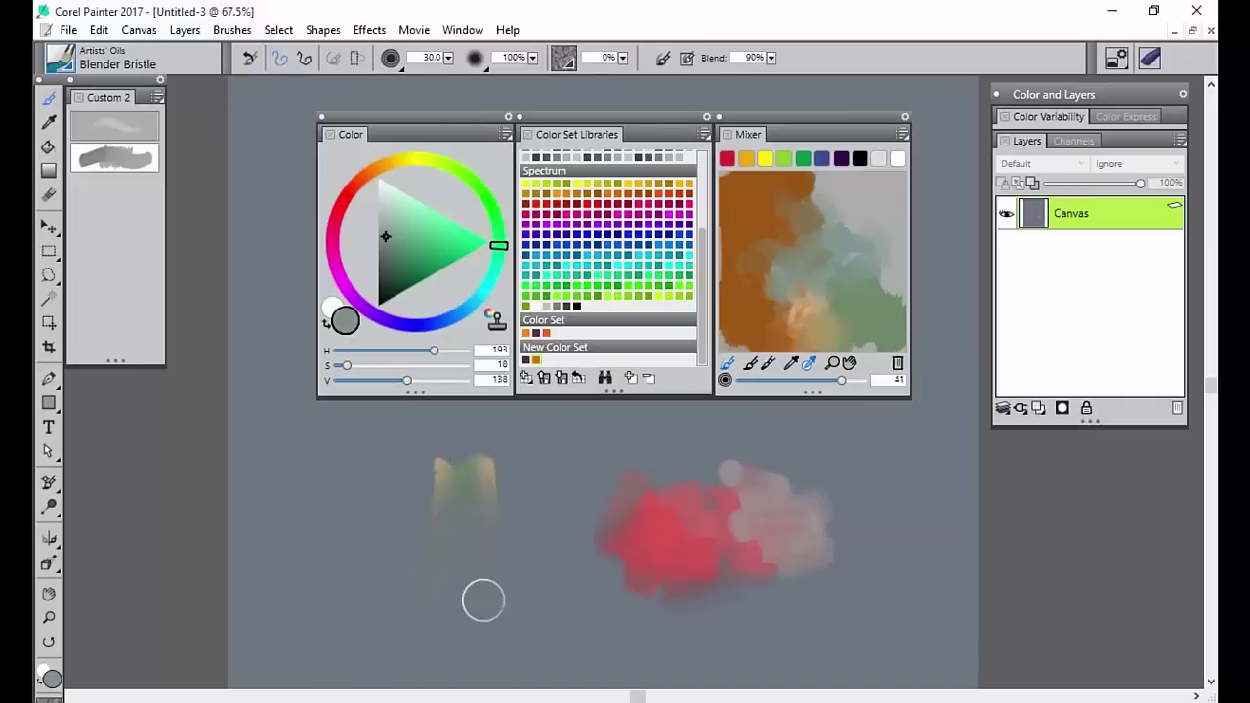
pyautogui.moveTo(510, 434); pyautogui.dragTo(523, 590)
pyautogui.moveTo(536, 457)
pyautogui.mouseDown()
pyautogui.moveTo(559, 563)
pyautogui.moveTo(544, 498)
pyautogui.mouseUp()
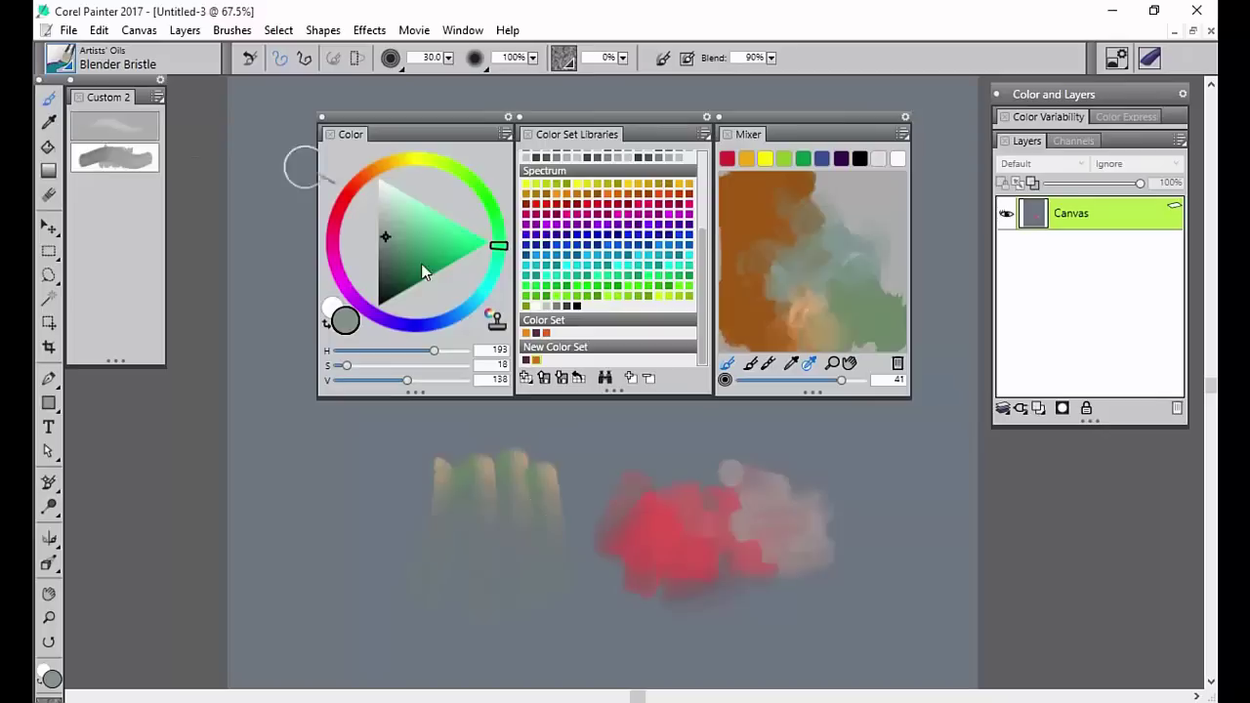